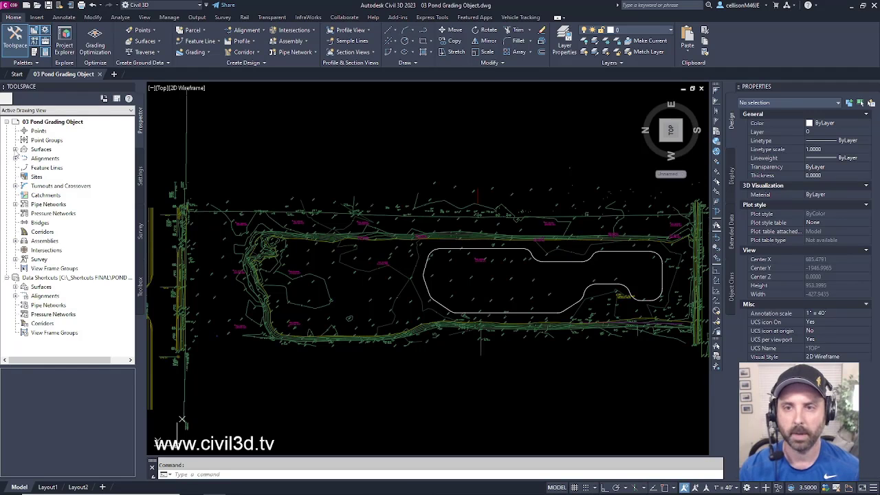
# List the drawing's surfaces, select EG, and examine the closed pond polyline's outline and properties.
pyautogui.click(15, 150)
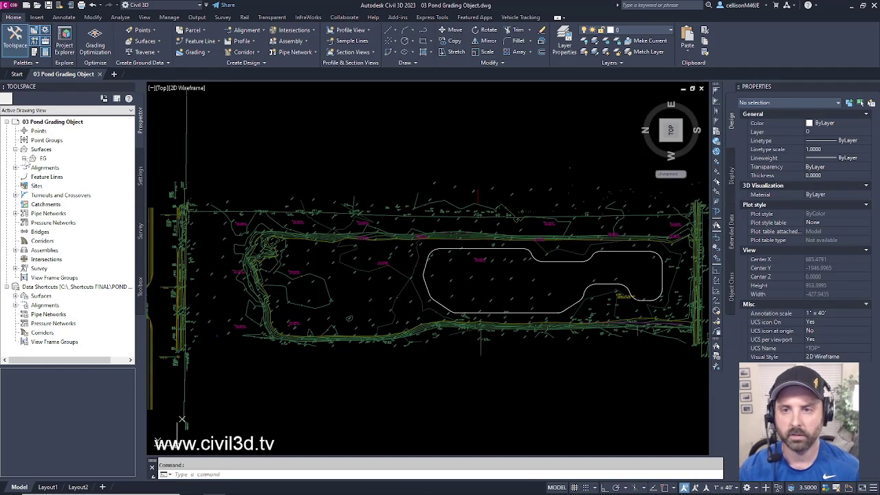
pyautogui.click(44, 160)
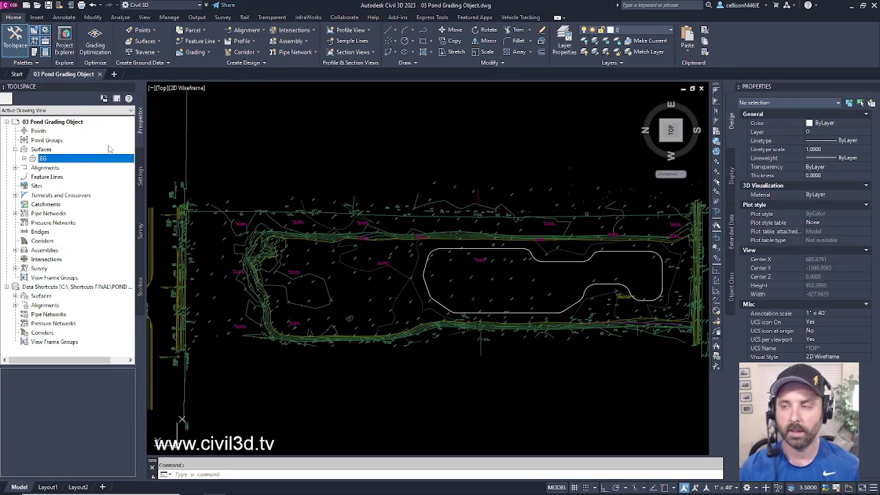
pyautogui.scroll(4, 541, 300)
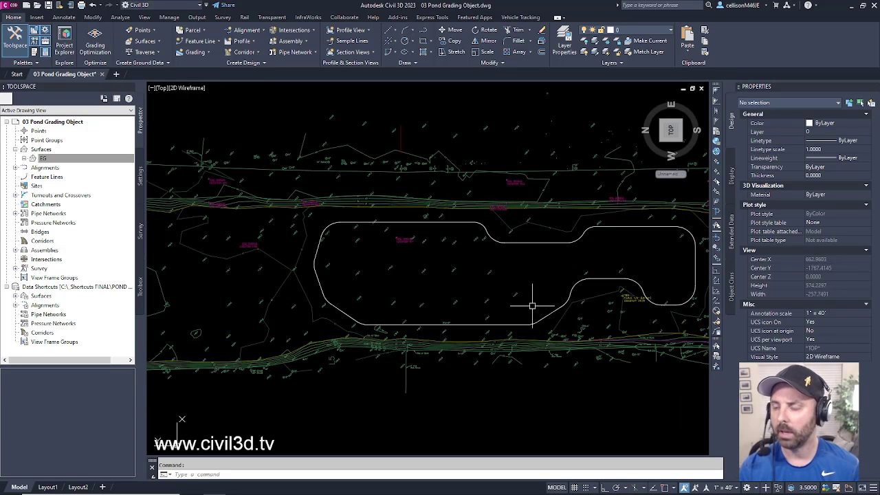
pyautogui.moveTo(530, 305); pyautogui.dragTo(472, 309, button='middle')
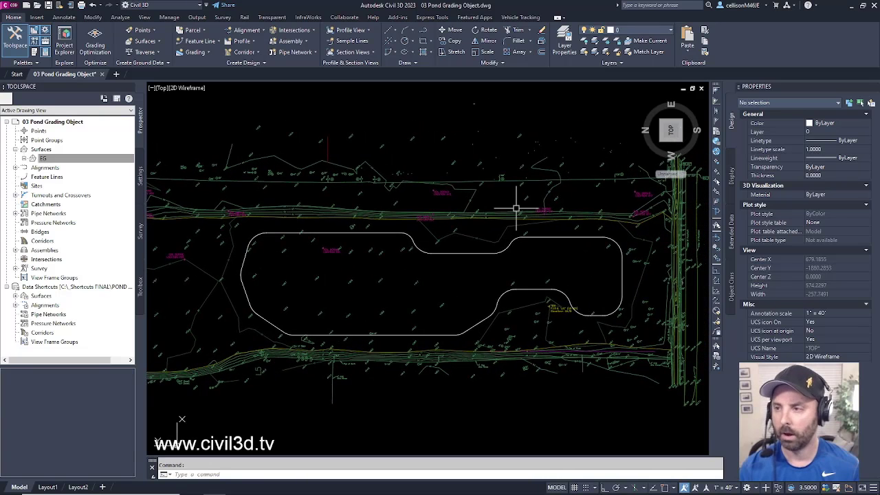
pyautogui.click(478, 253)
pyautogui.scroll(-6, 353, 291)
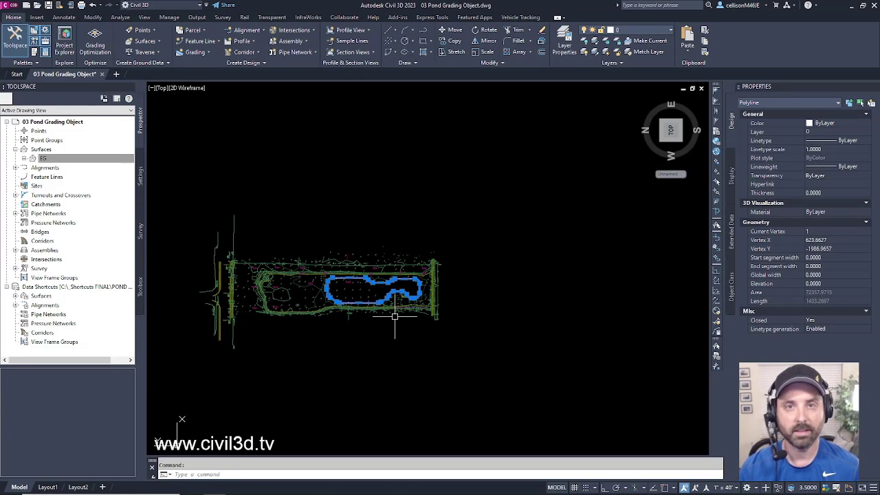
pyautogui.scroll(6, 380, 296)
pyautogui.moveTo(343, 270); pyautogui.dragTo(396, 308, button='middle')
pyautogui.moveTo(321, 287); pyautogui.dragTo(344, 303, button='middle')
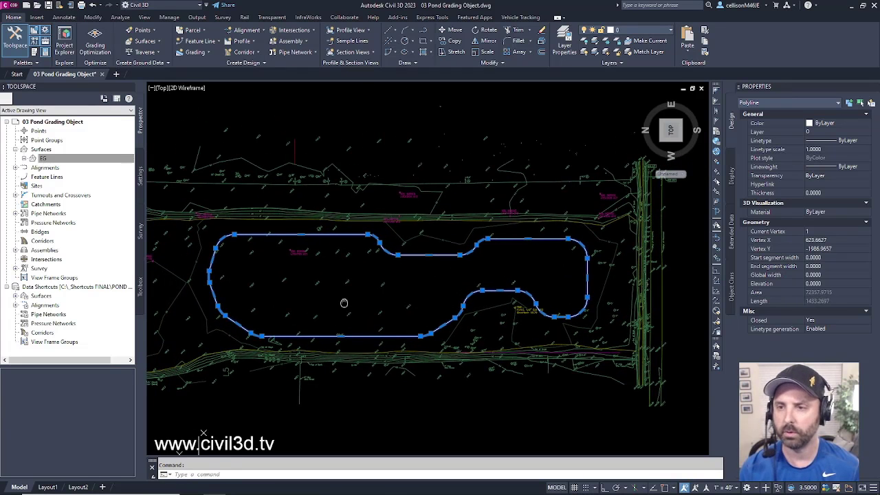
pyautogui.scroll(3, 225, 279)
pyautogui.scroll(-3, 227, 275)
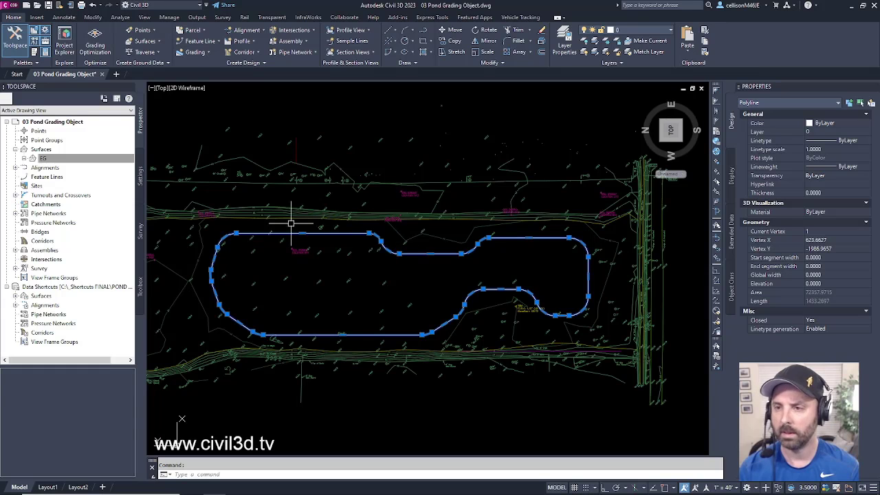
# Inspect the existing-ground spot elevations around the pond outline up close, and clear the polyline selection.
pyautogui.scroll(5, 192, 277)
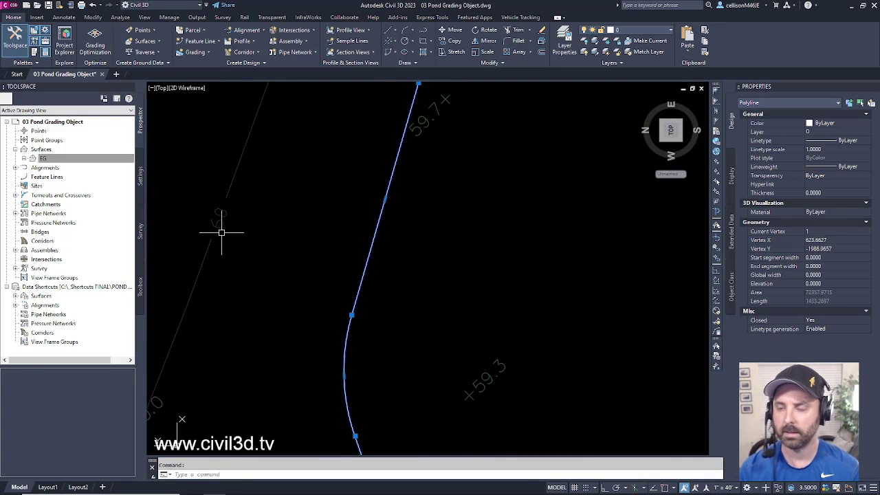
pyautogui.scroll(-4, 219, 231)
pyautogui.press('Escape')
pyautogui.scroll(-1, 373, 291)
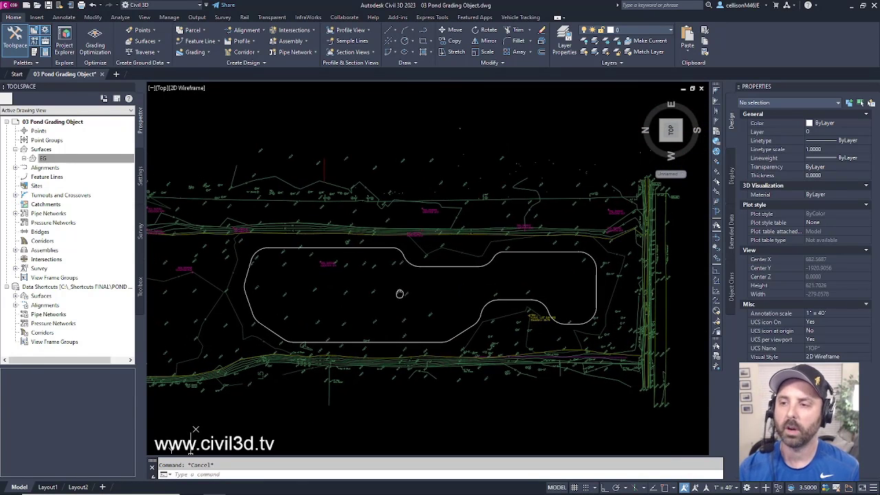
pyautogui.scroll(-1, 399, 291)
pyautogui.moveTo(399, 295)
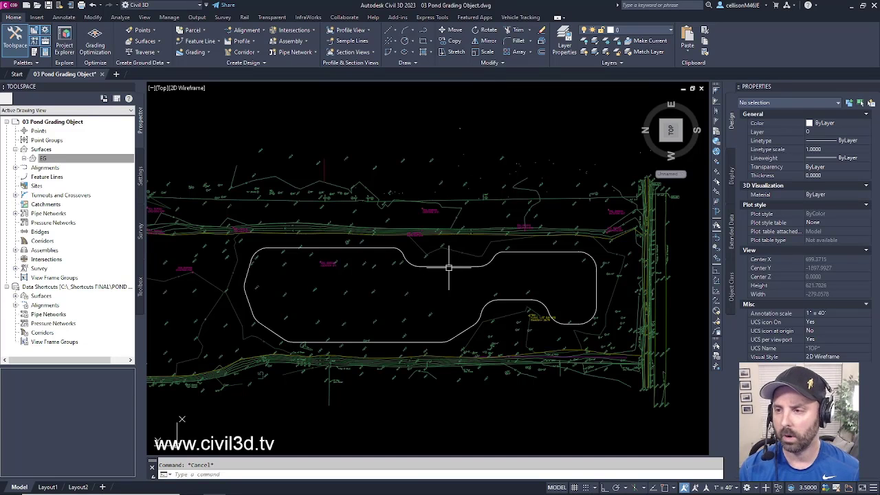
pyautogui.moveTo(448, 266)
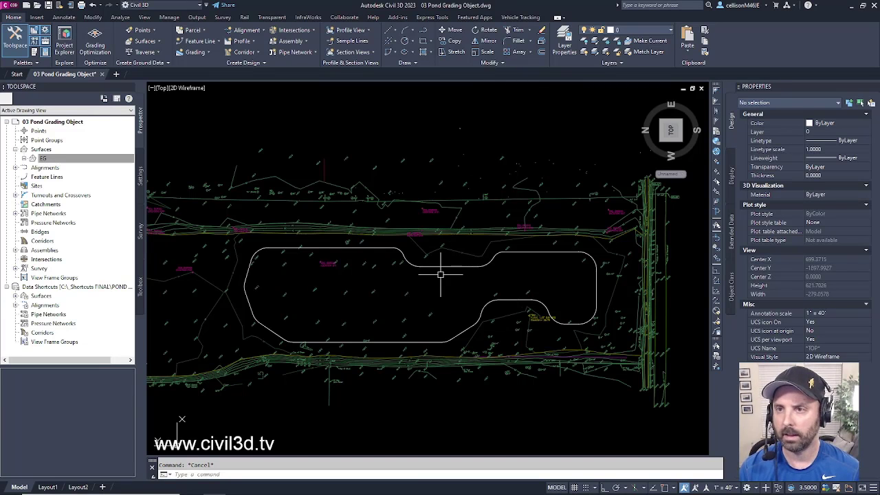
# Create a new site named POND SITE, keeping its default 3D geometry settings.
pyautogui.click(29, 188)
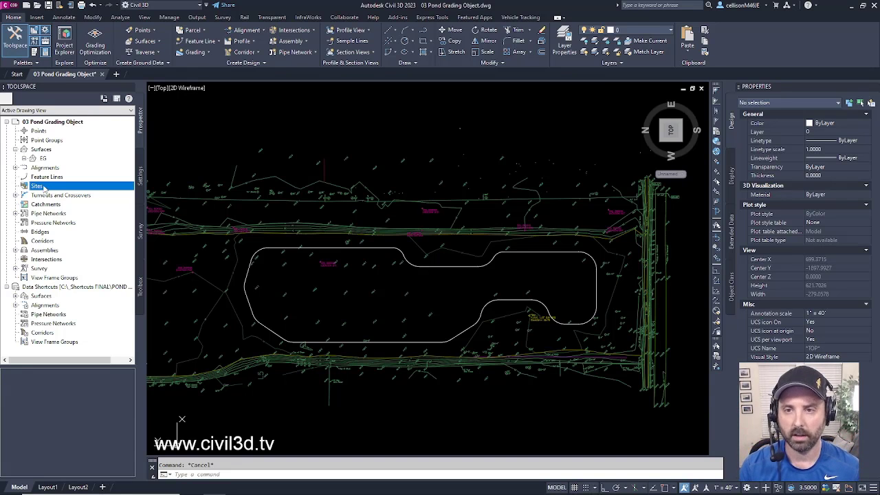
pyautogui.rightClick(43, 188)
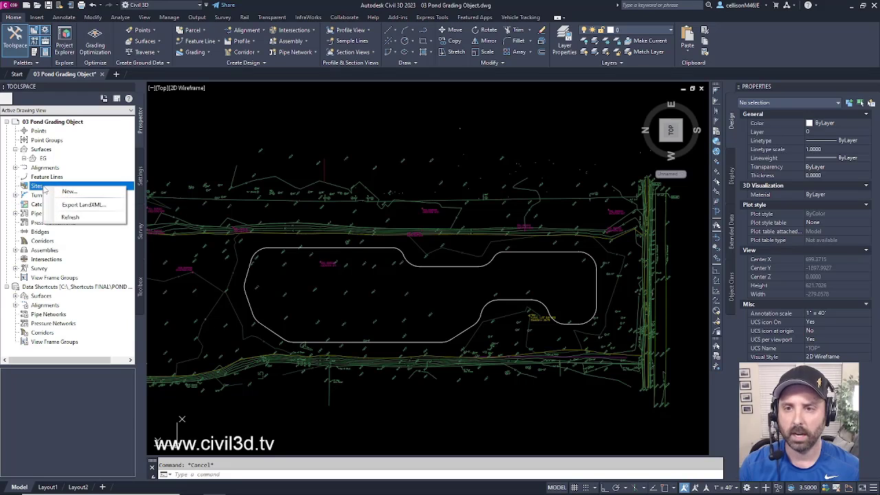
pyautogui.click(69, 193)
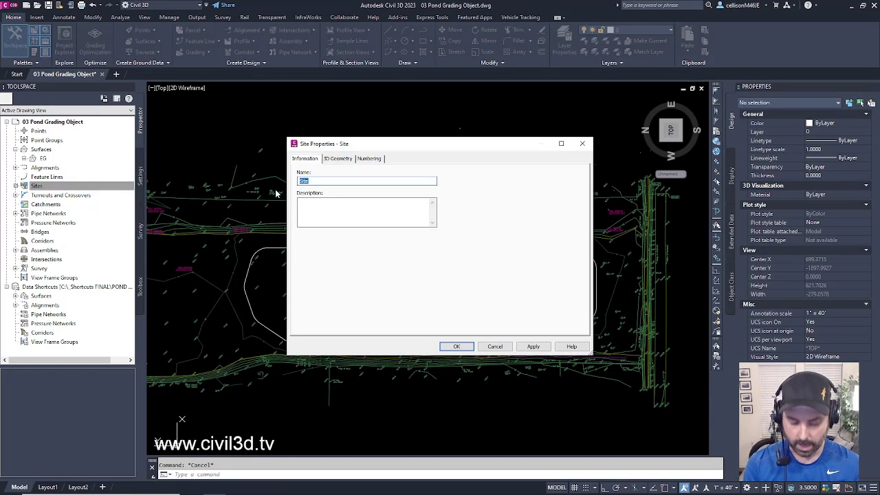
pyautogui.write('P')
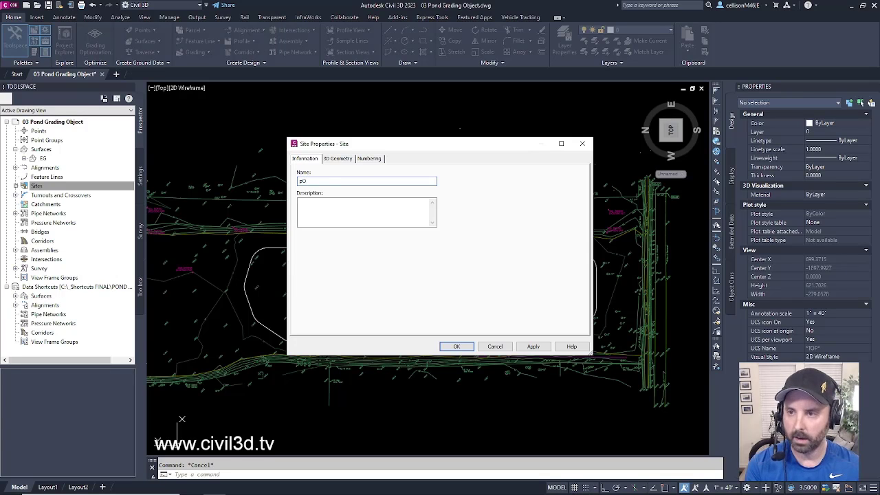
pyautogui.write('ond')
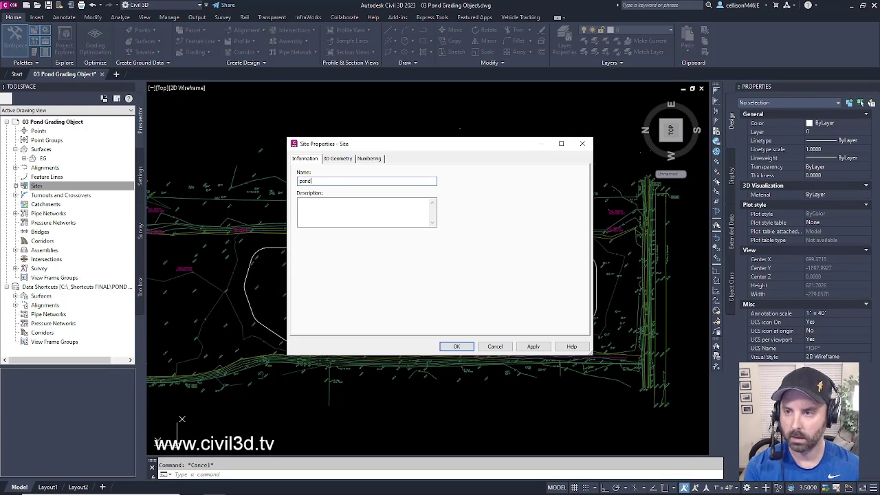
pyautogui.press('BackSpace')
pyautogui.press('BackSpace')
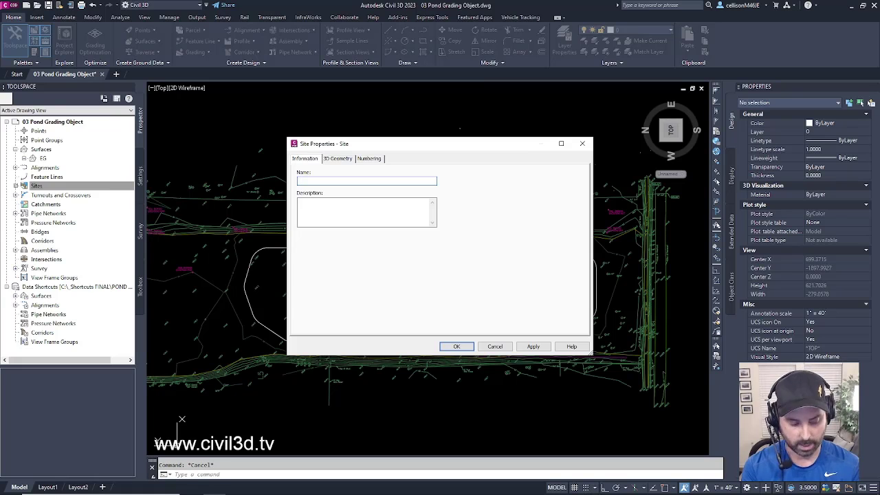
pyautogui.write('PO')
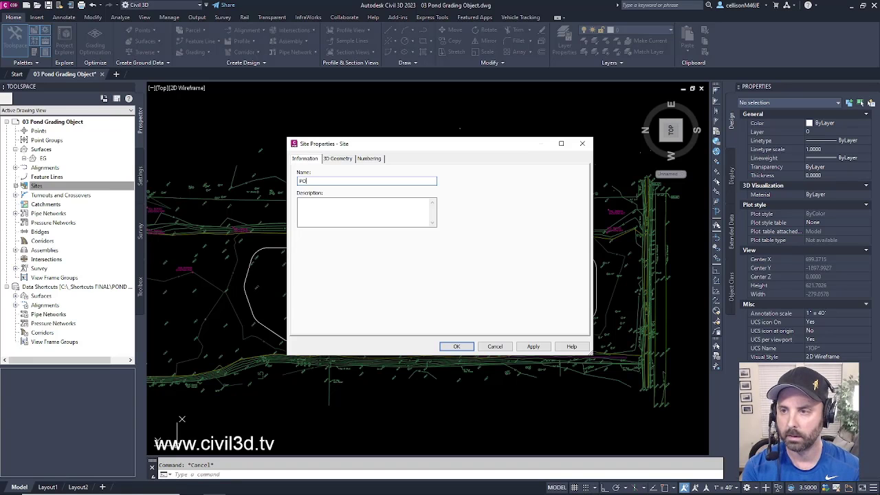
pyautogui.write('ND SITE')
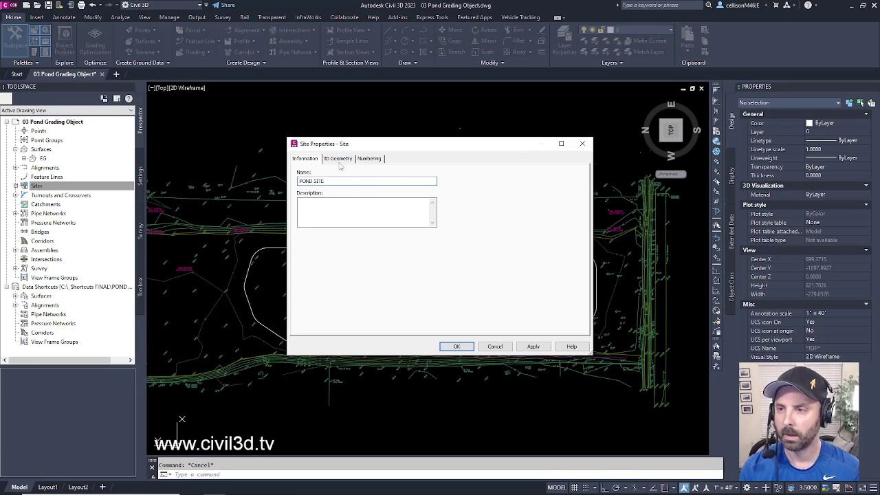
pyautogui.click(338, 160)
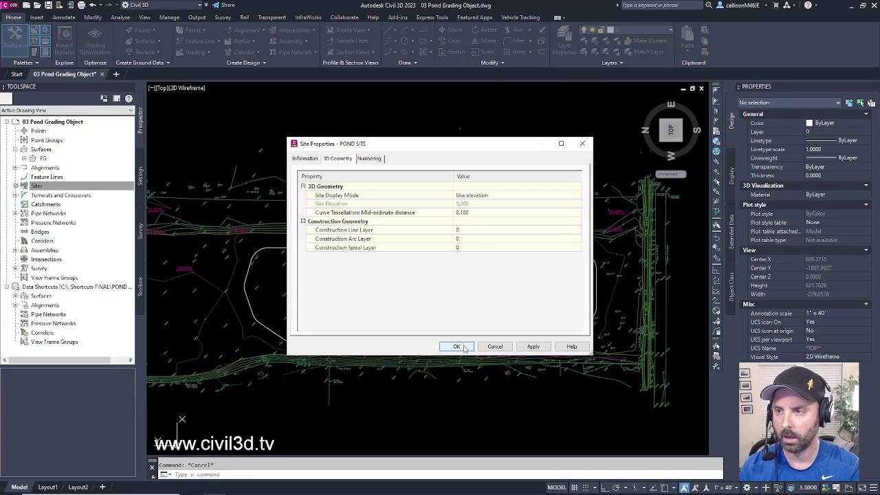
pyautogui.click(464, 347)
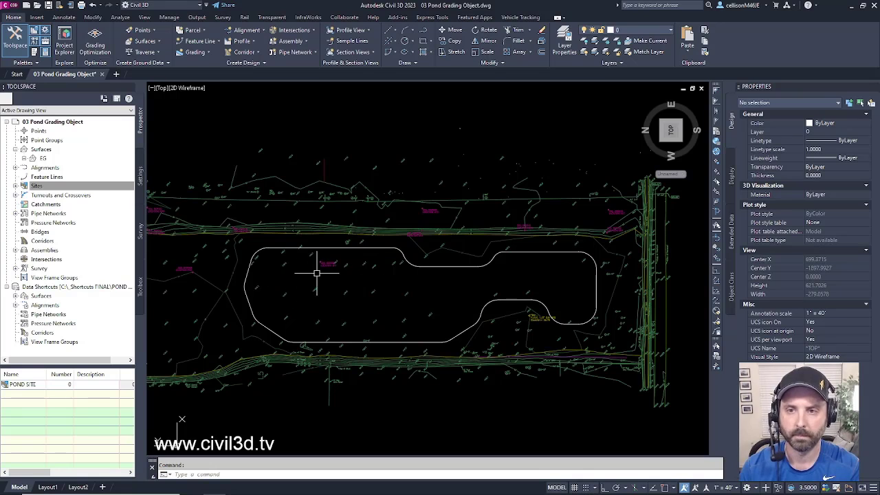
# Expand Sites and POND SITE in the drawing tree to show the site's object collections.
pyautogui.click(31, 185)
pyautogui.click(16, 186)
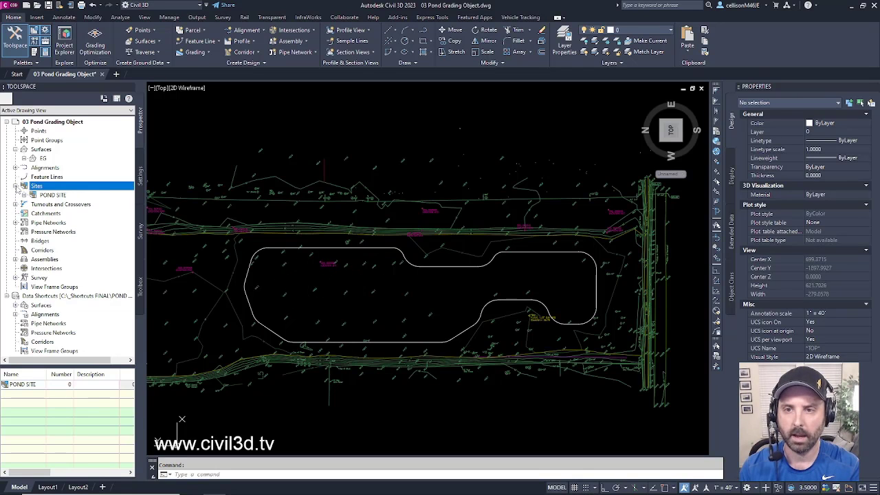
pyautogui.click(24, 195)
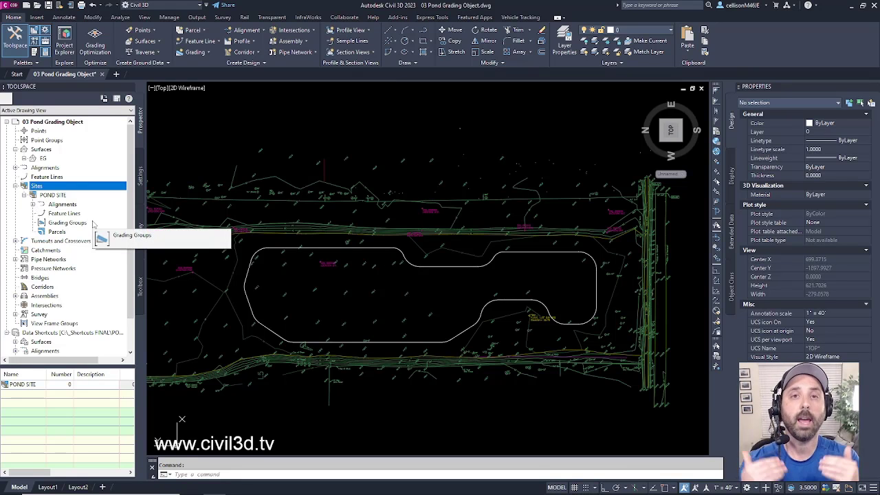
# Create a grading group named POND GRADING GROUP without automatic surface creation.
pyautogui.click(209, 54)
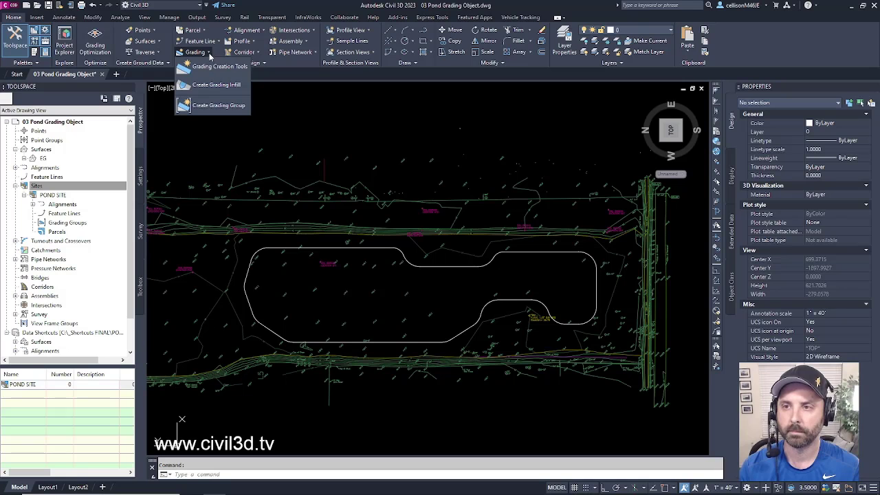
pyautogui.click(237, 106)
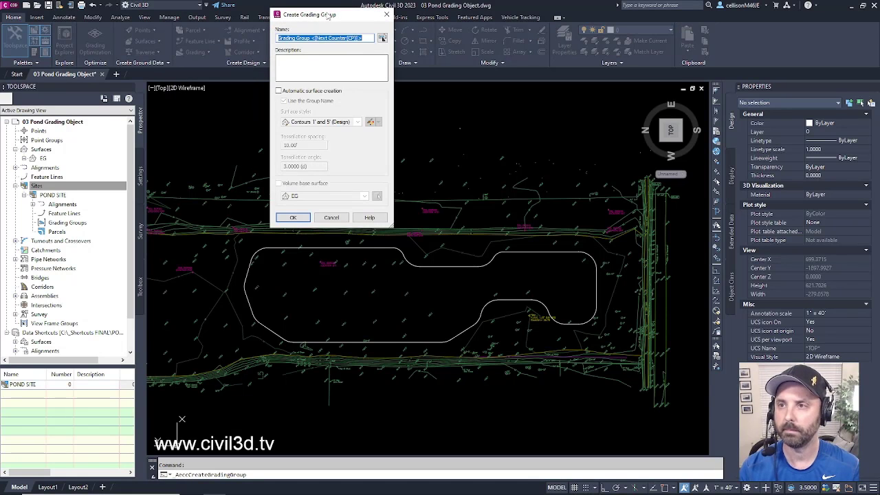
pyautogui.moveTo(328, 17); pyautogui.dragTo(225, 107)
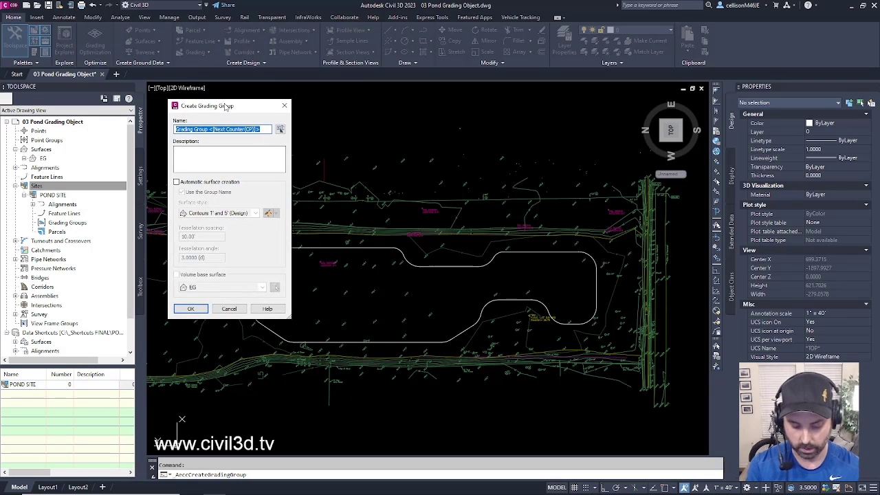
pyautogui.write('POND')
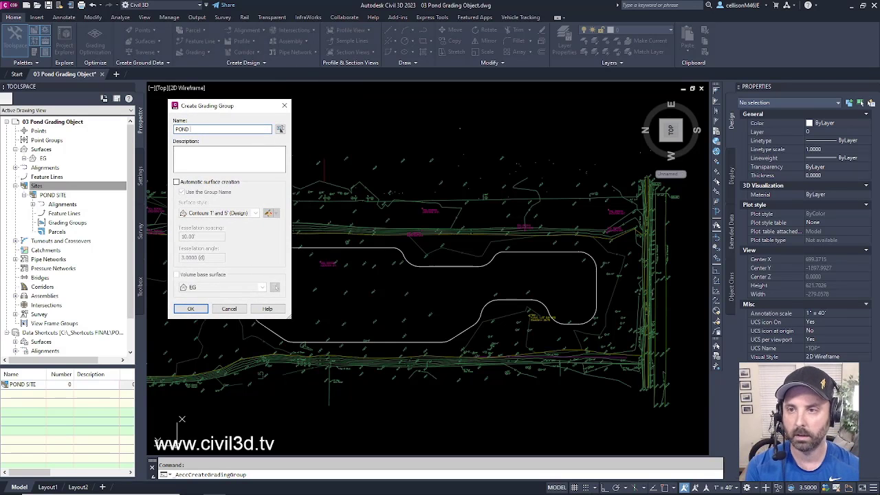
pyautogui.write(' GRADING GROUP')
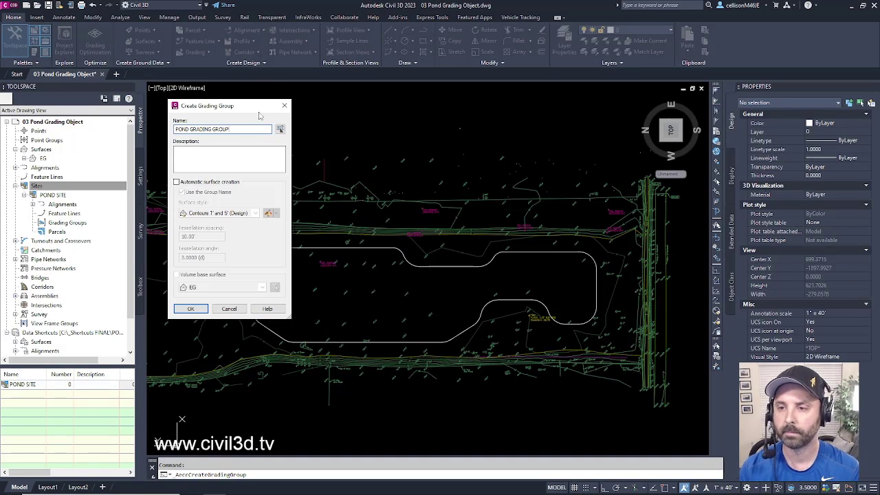
pyautogui.click(191, 309)
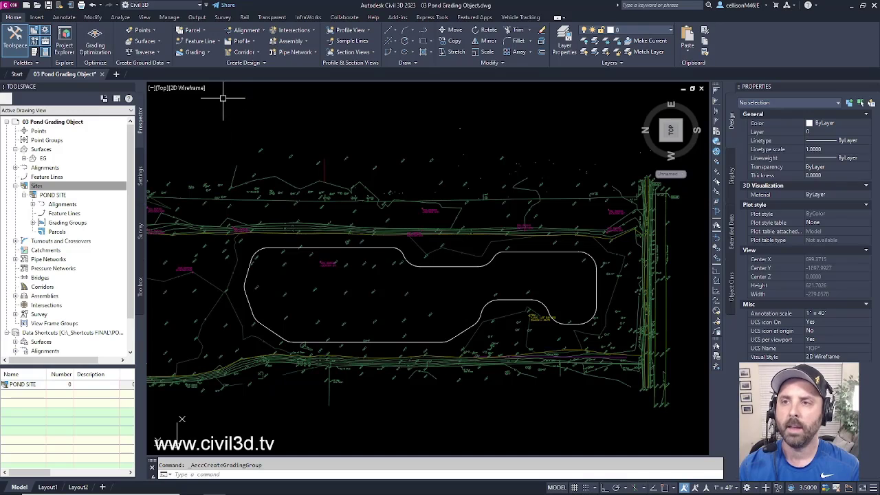
# Open the Grading Creation Tools and set the active grading group to POND GRADING GROUP in POND SITE.
pyautogui.click(209, 53)
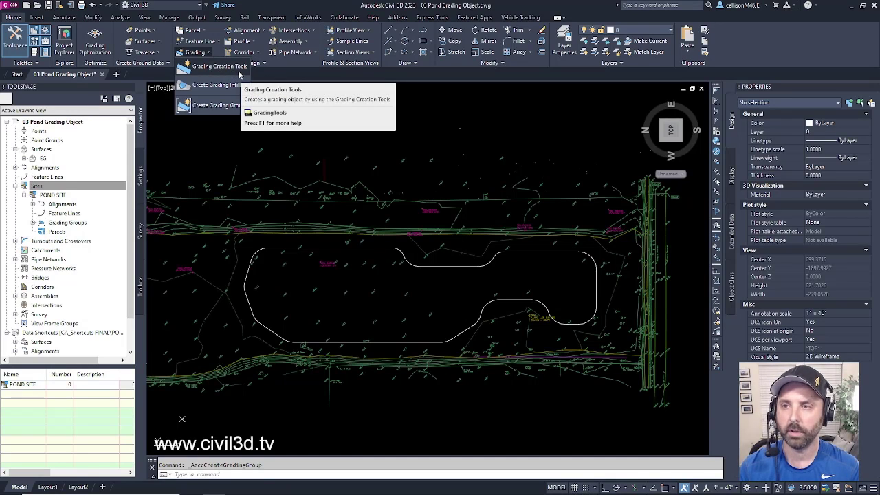
pyautogui.click(239, 70)
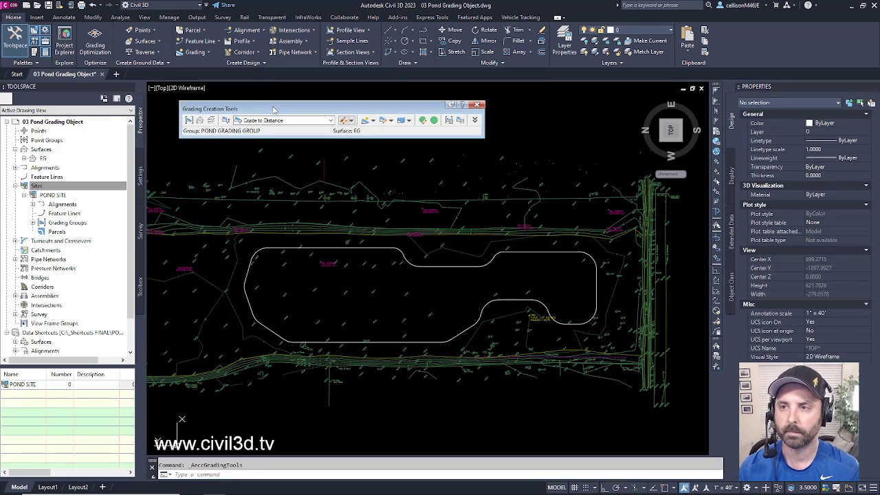
pyautogui.moveTo(273, 110); pyautogui.dragTo(338, 109)
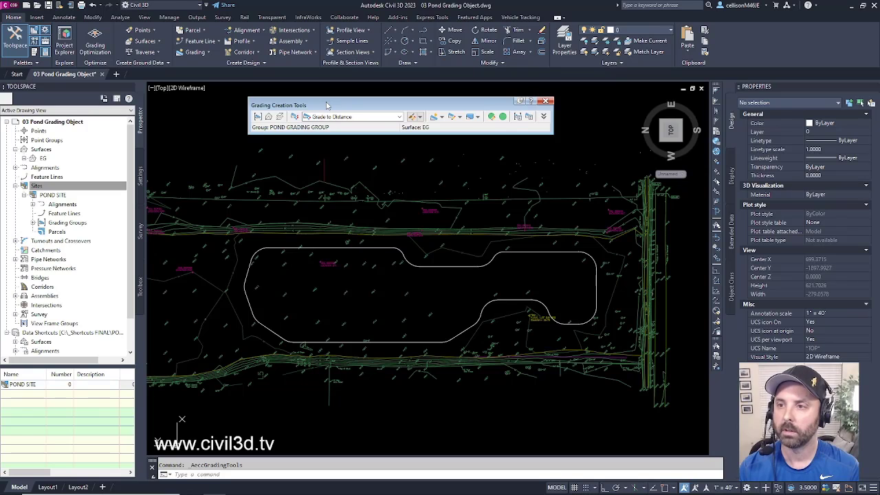
pyautogui.click(258, 117)
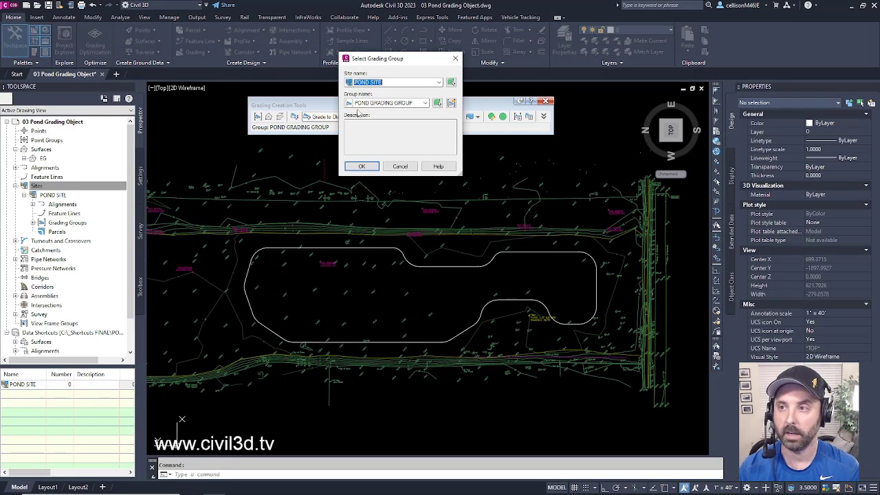
pyautogui.click(361, 166)
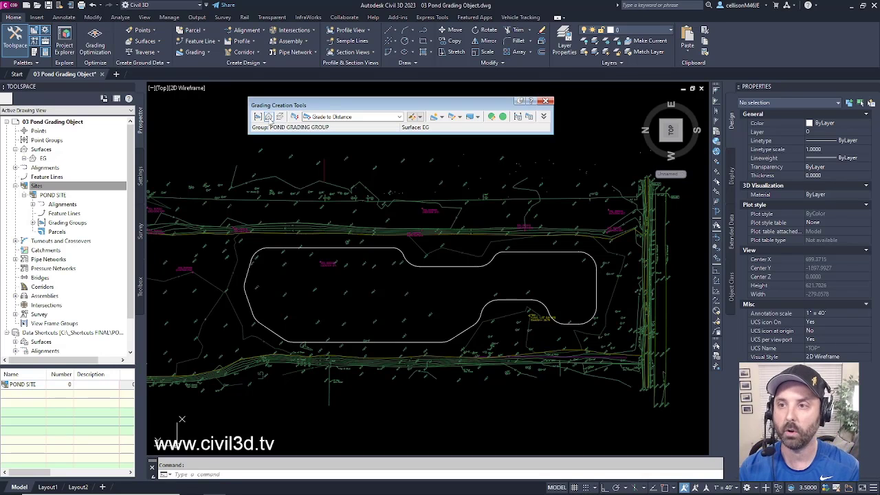
# Set EG as the target surface for the grading and choose Grade to Elevation as the grading criteria.
pyautogui.click(268, 117)
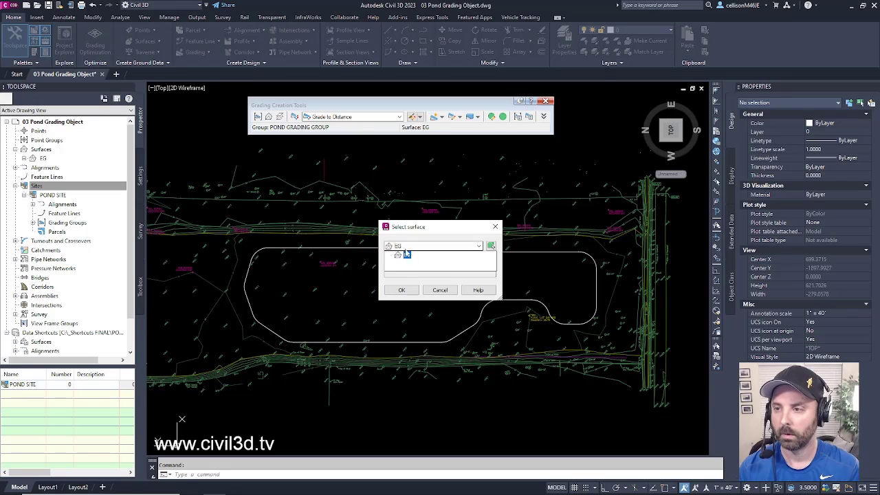
pyautogui.click(415, 289)
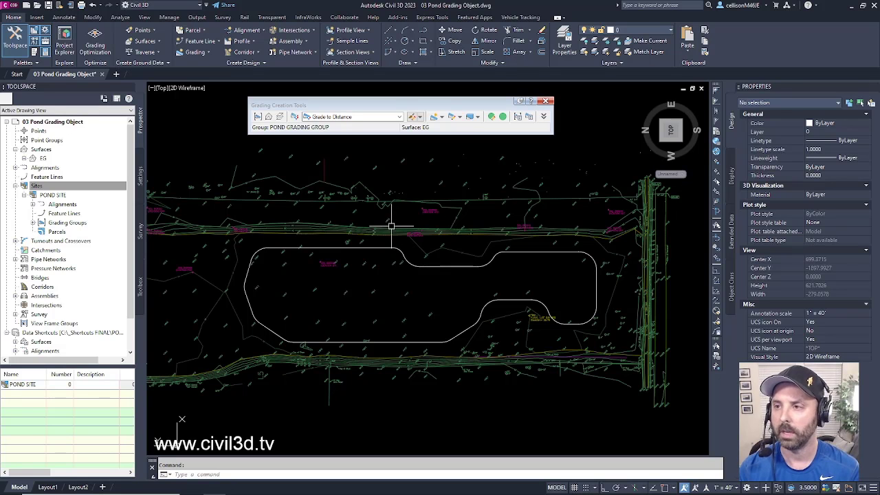
pyautogui.click(399, 117)
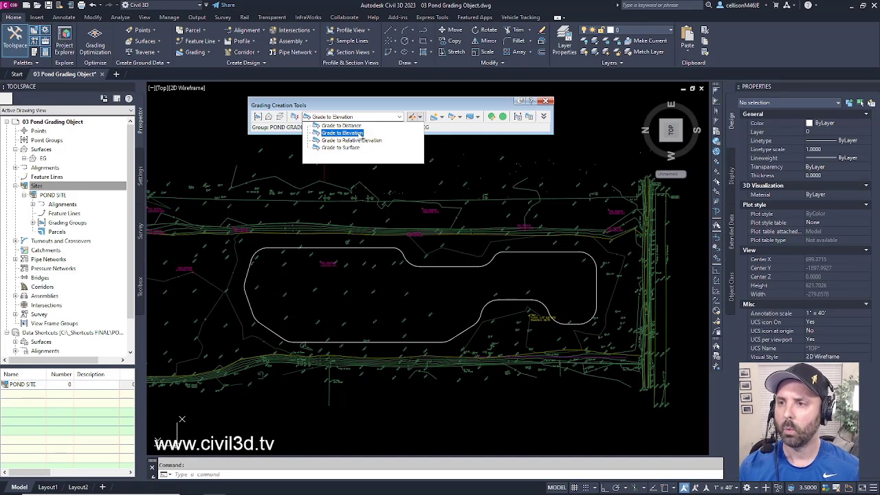
pyautogui.click(358, 133)
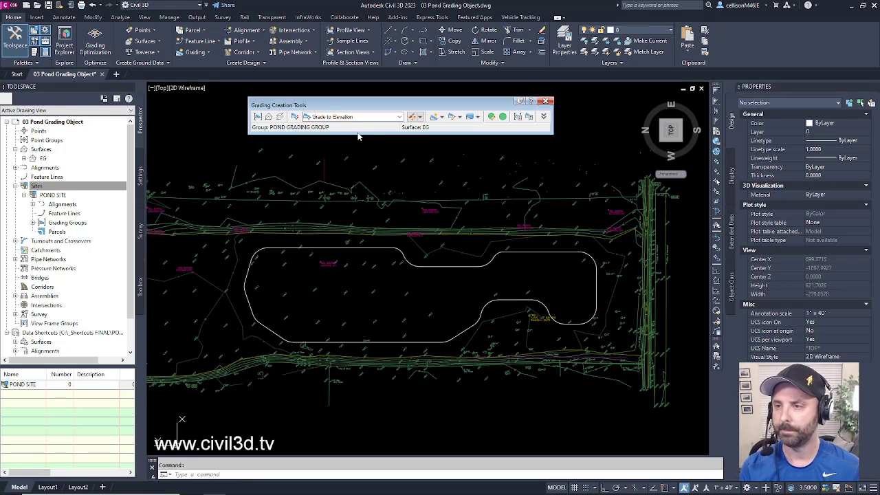
# Highlight the closed pond outline polyline to review its extent and properties.
pyautogui.click(442, 117)
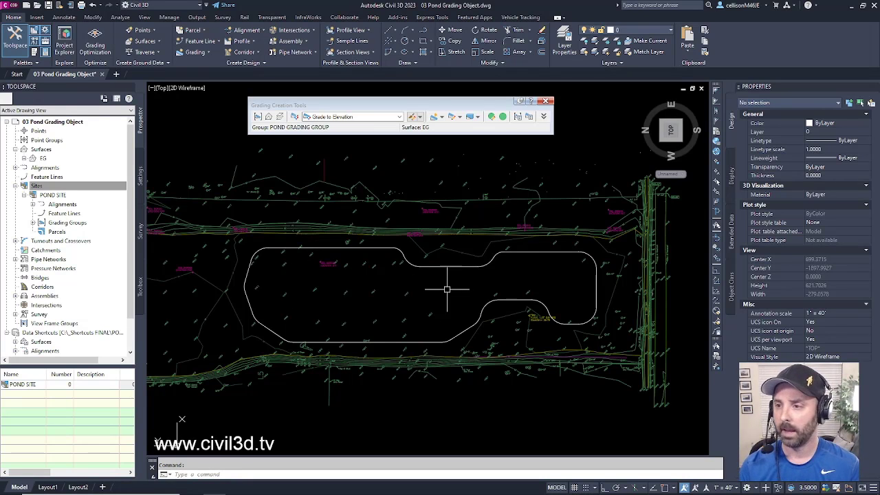
pyautogui.click(449, 265)
pyautogui.moveTo(449, 266)
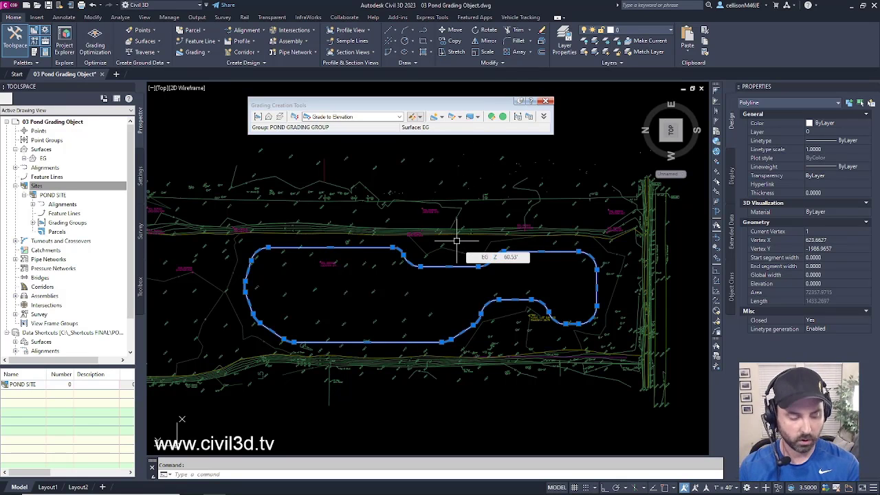
pyautogui.press('Escape')
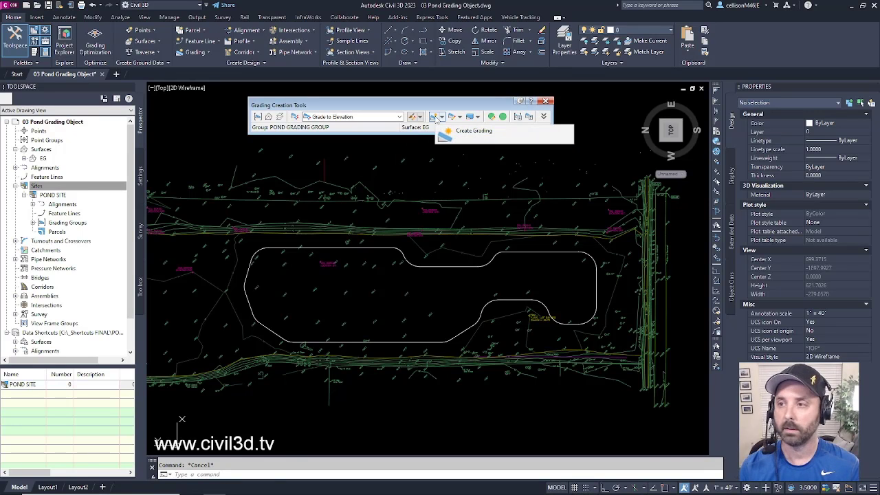
# Start a grading from the pond outline, converting it to a feature line in POND SITE with an assigned elevation of 63.00'.
pyautogui.click(435, 117)
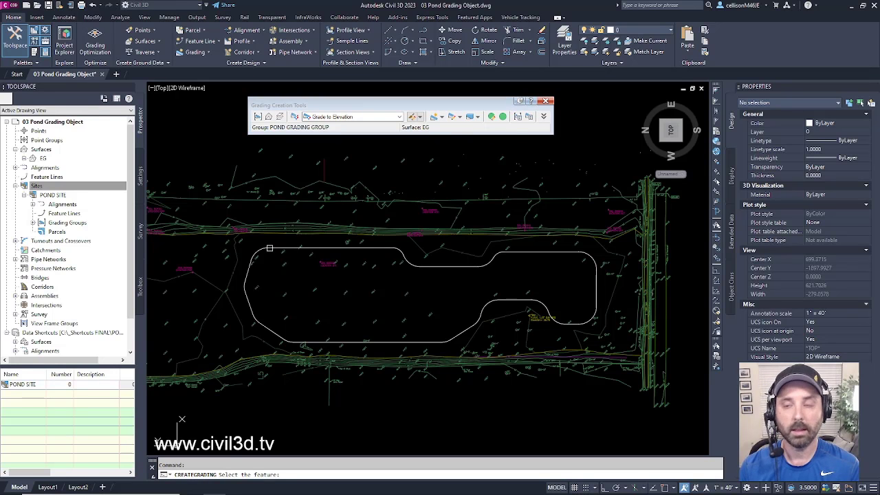
pyautogui.click(301, 249)
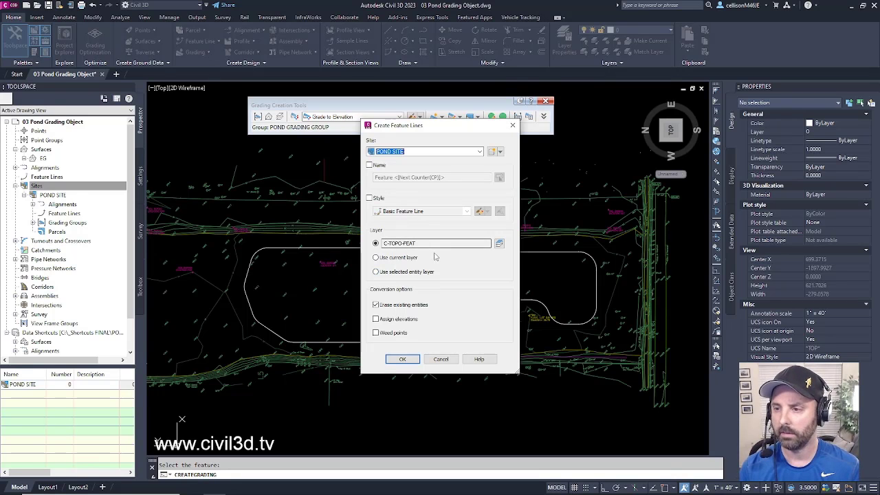
pyautogui.click(376, 318)
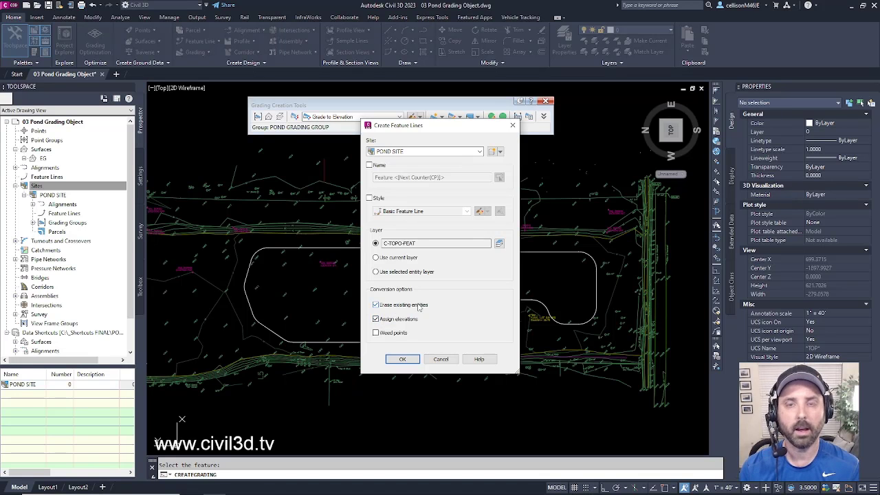
pyautogui.click(403, 359)
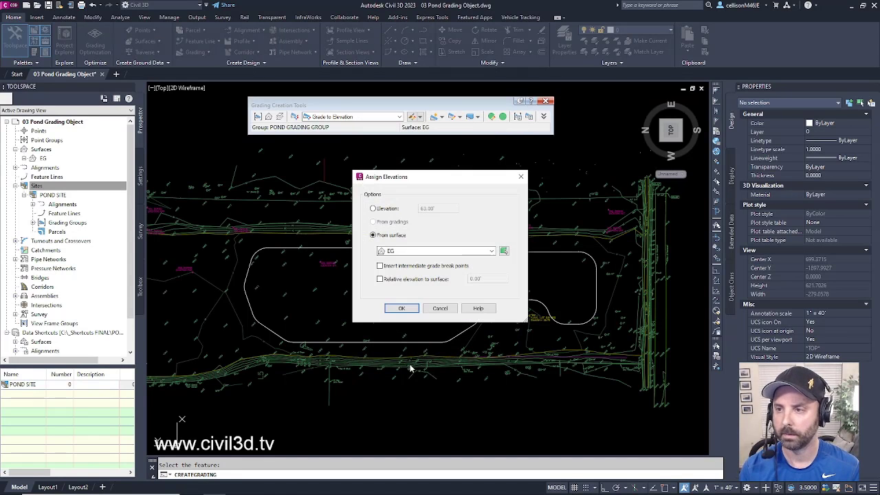
pyautogui.click(374, 210)
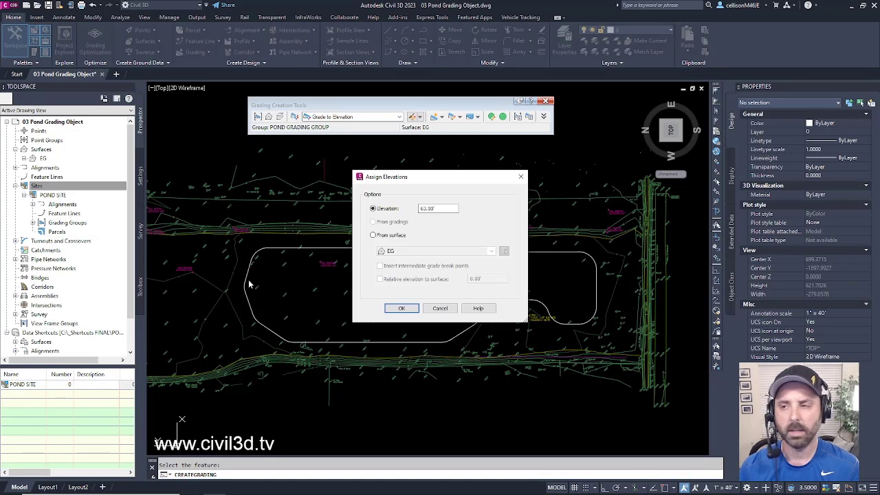
pyautogui.click(443, 208)
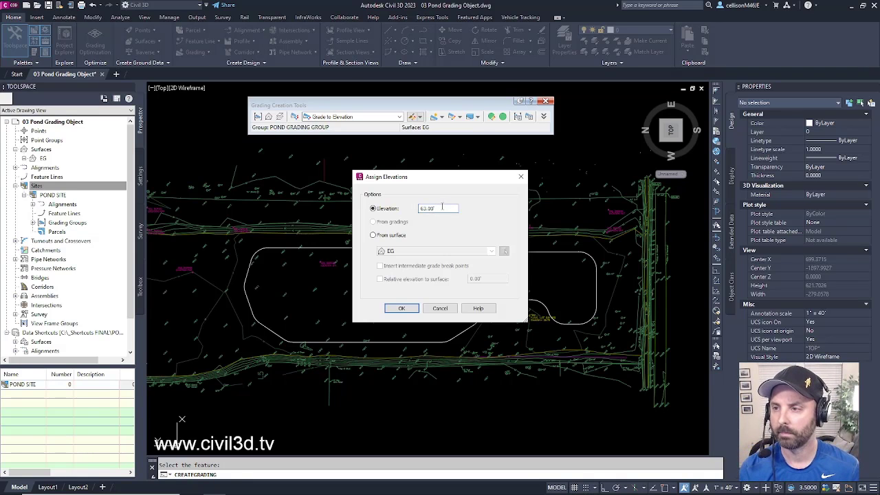
pyautogui.click(402, 308)
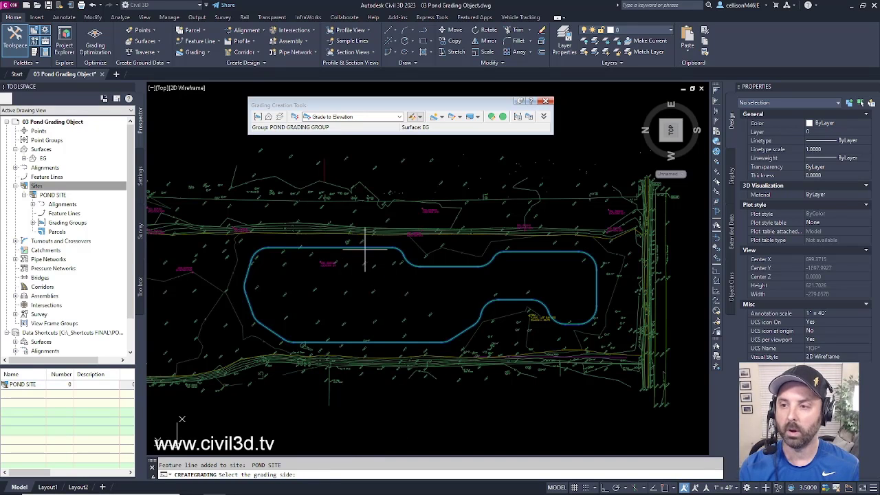
# Grade toward the inside of the pond along the entire feature line to a target elevation of 57.
pyautogui.click(357, 293)
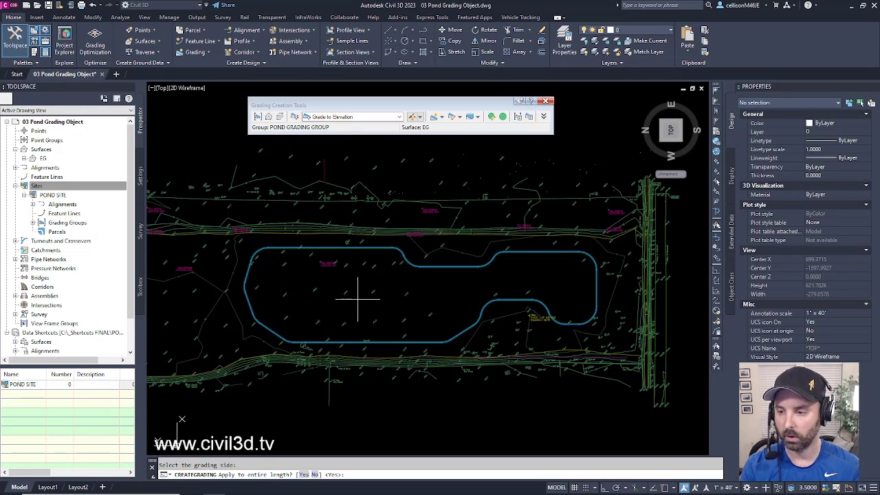
pyautogui.press('Return')
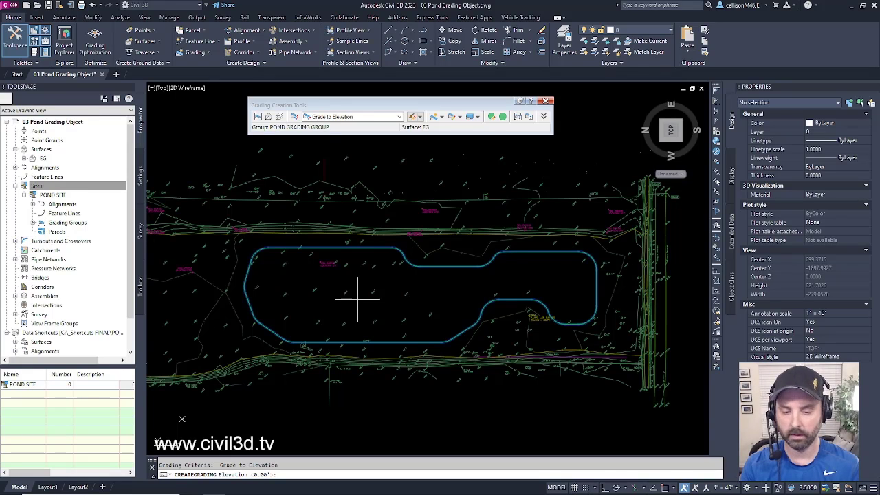
pyautogui.write('5')
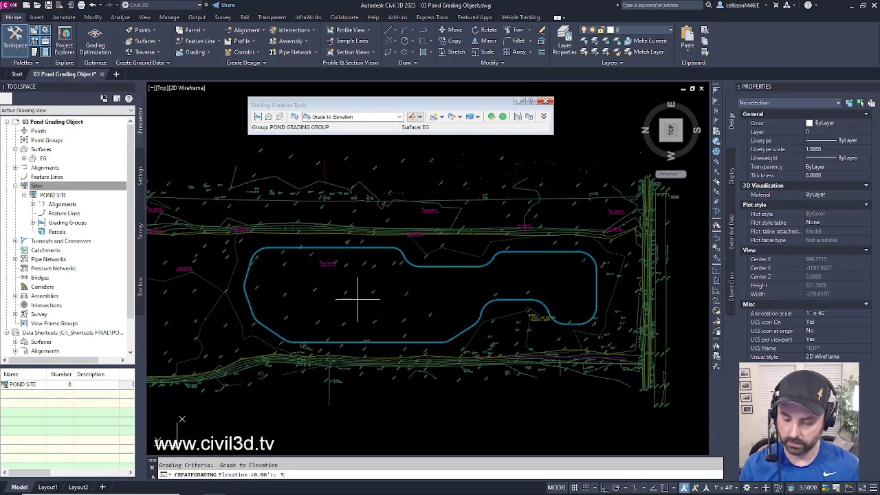
pyautogui.write('7')
pyautogui.press('Return')
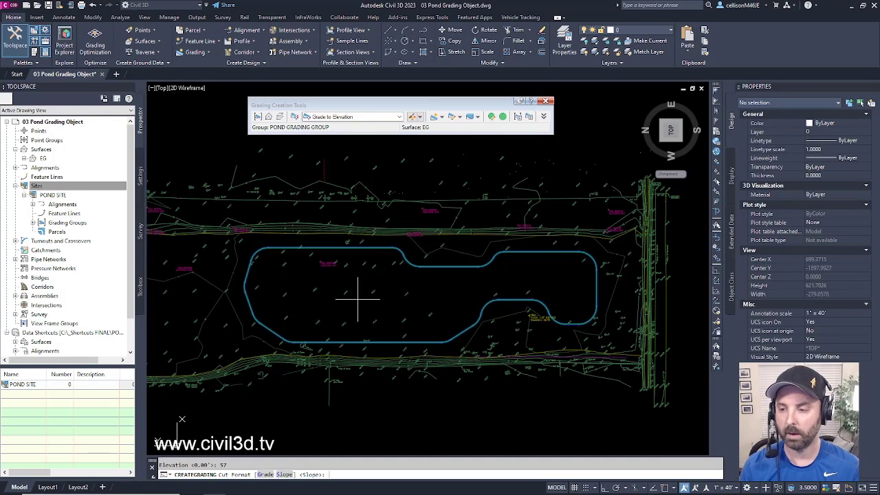
# Use the Slope format with 4:1 for both cut and fill, and finish the Create Grading command.
pyautogui.press('Return')
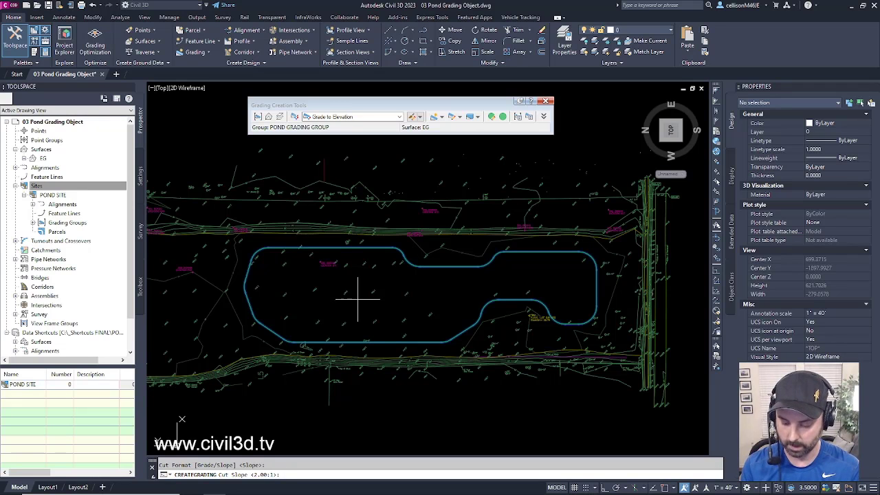
pyautogui.write('4:')
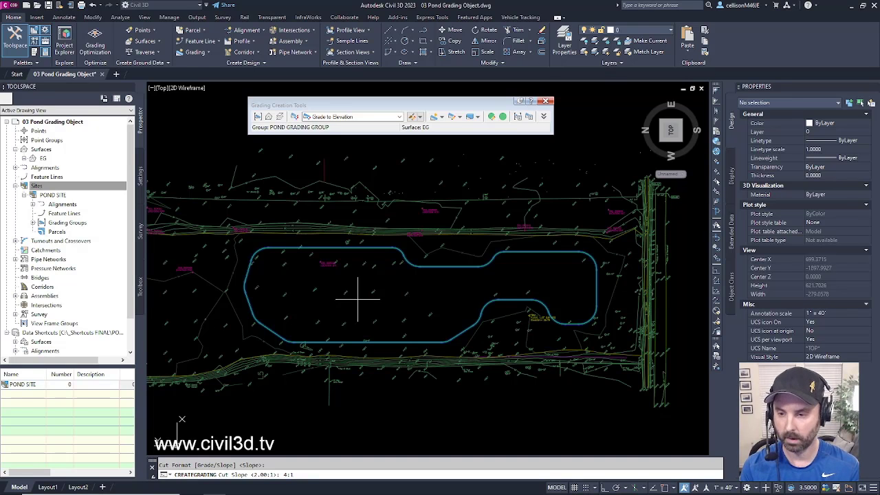
pyautogui.write('1')
pyautogui.press('Return')
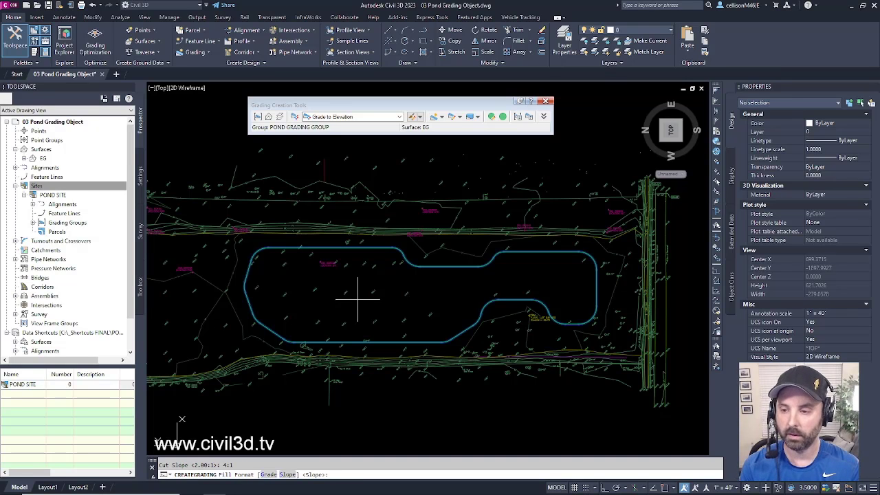
pyautogui.press('Return')
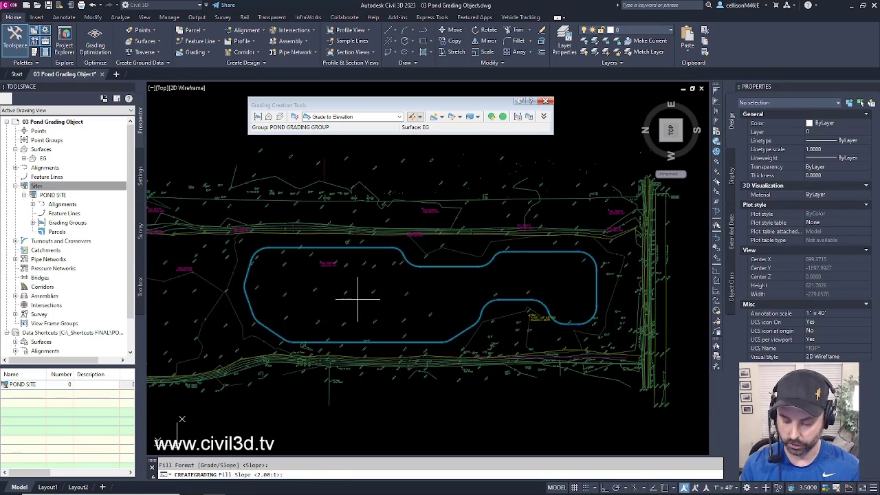
pyautogui.write('4:1')
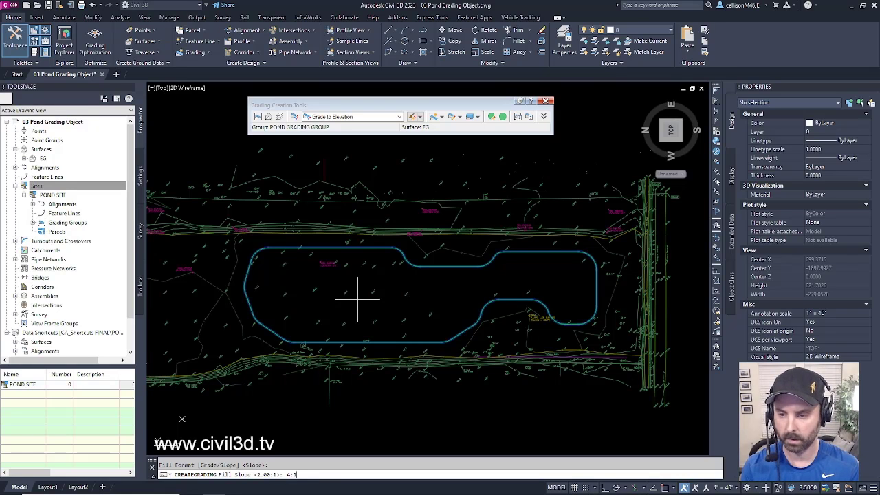
pyautogui.press('Return')
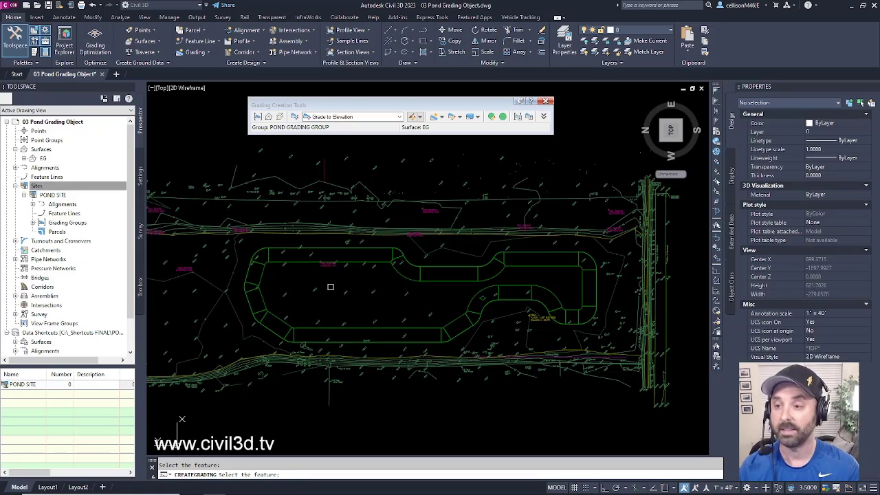
pyautogui.press('Escape')
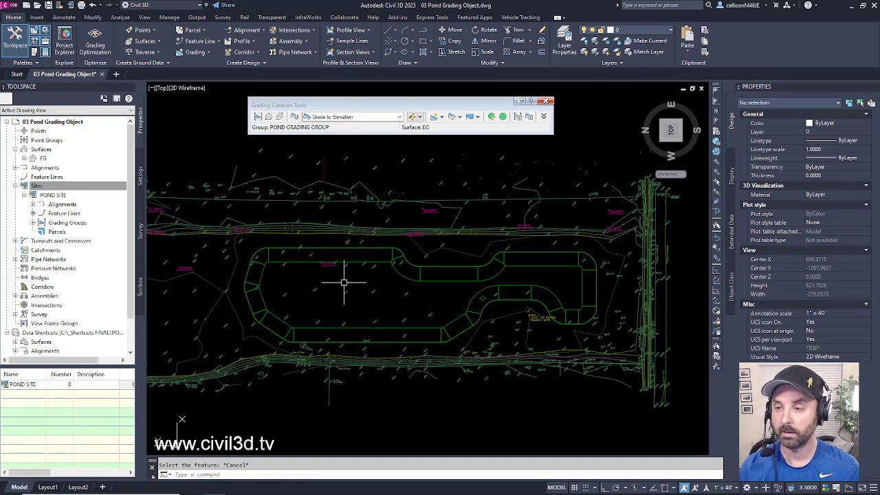
# Check the inner feature line at the pond bottom and create a grading infill inside it.
pyautogui.click(305, 261)
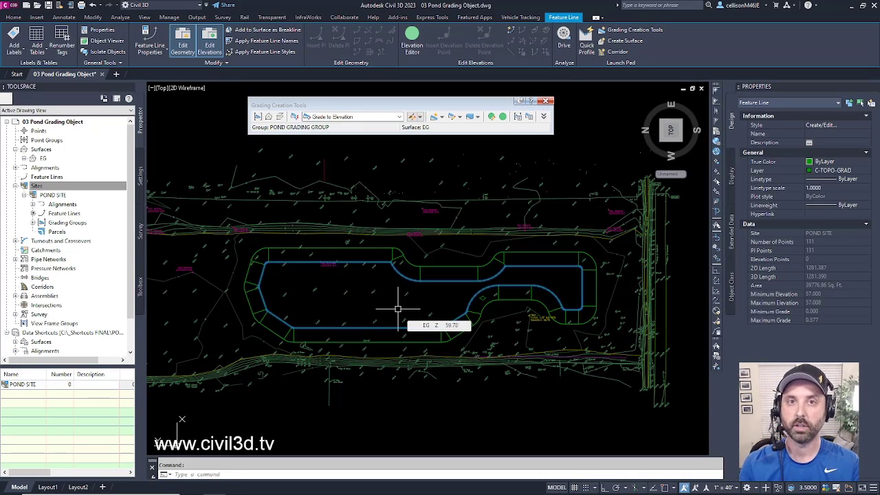
pyautogui.press('Escape')
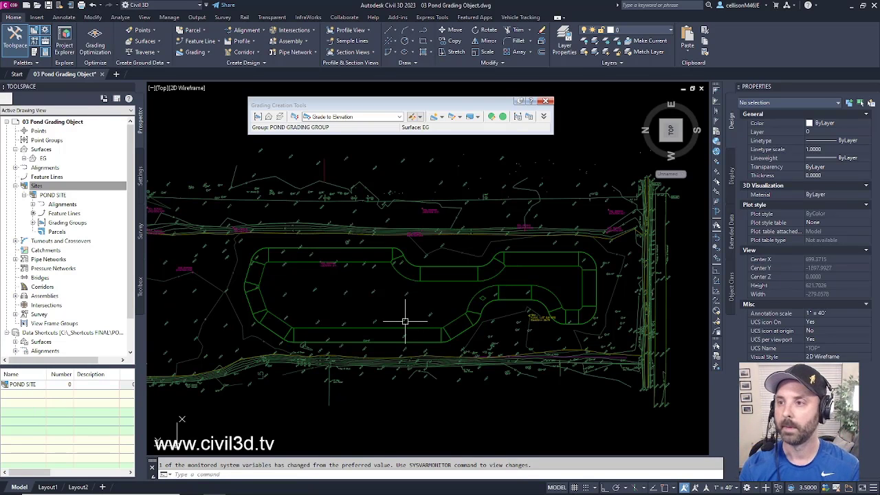
pyautogui.click(442, 117)
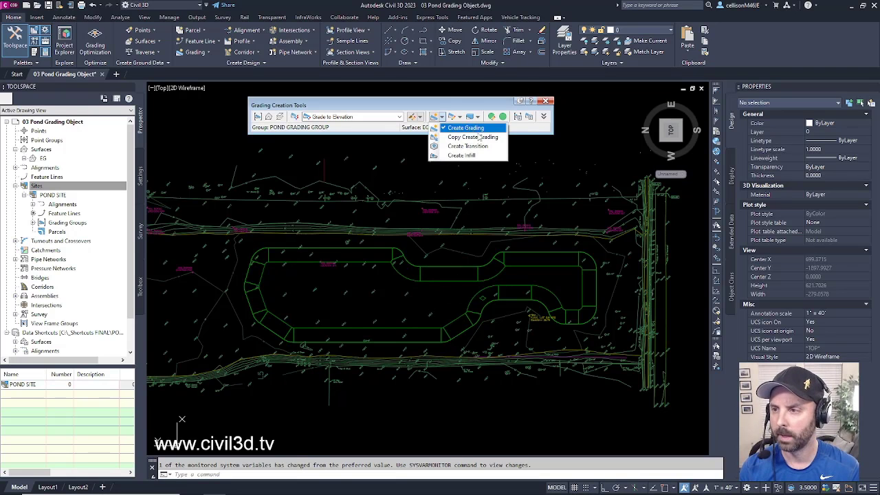
pyautogui.click(481, 155)
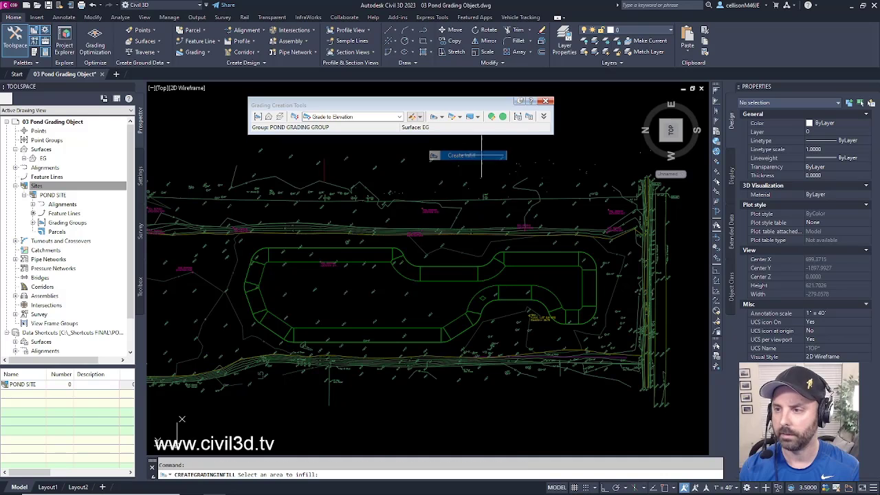
pyautogui.click(365, 292)
pyautogui.scroll(3, 365, 294)
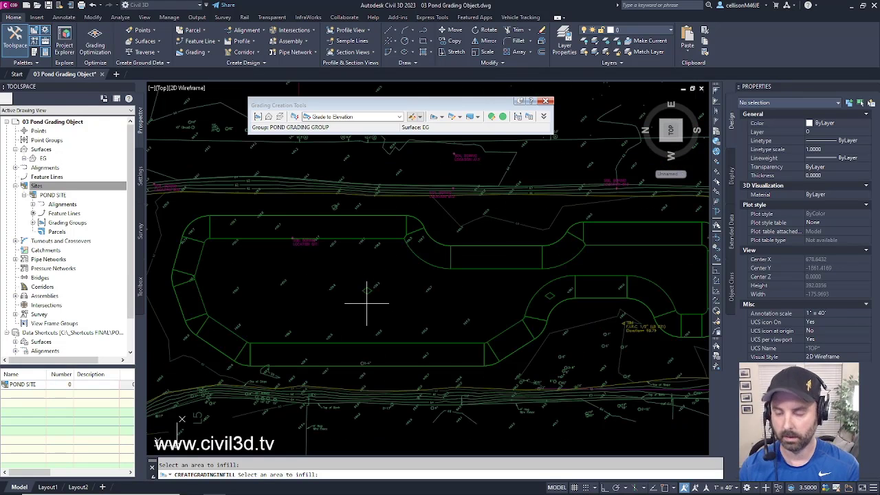
pyautogui.press('Return')
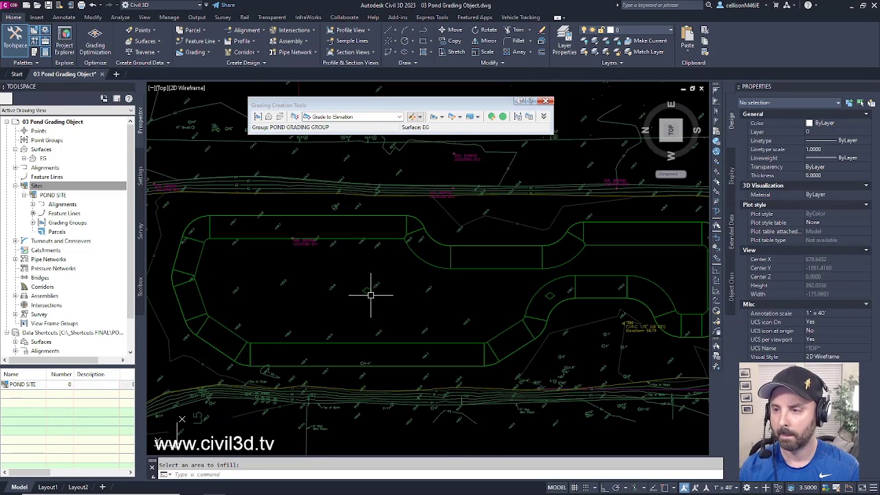
# Inspect the infill grading at the pond bottom and the side slope grading by selecting each one's diamond marker.
pyautogui.scroll(4, 370, 294)
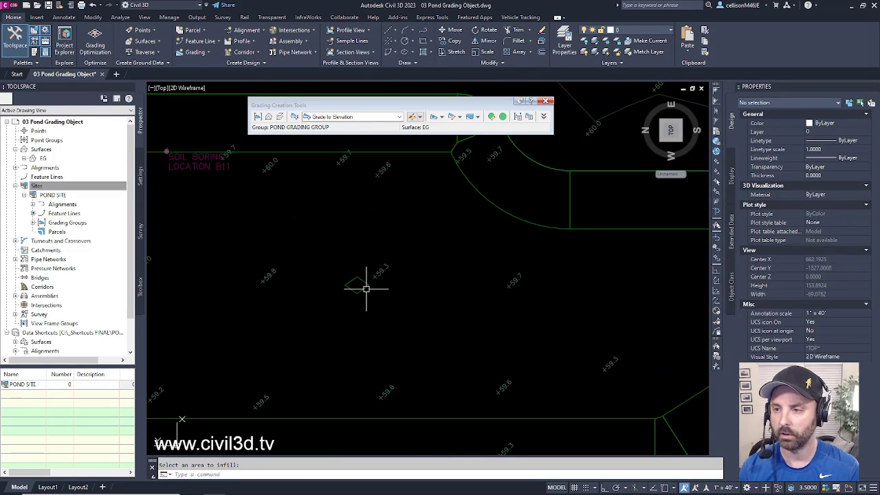
pyautogui.click(363, 286)
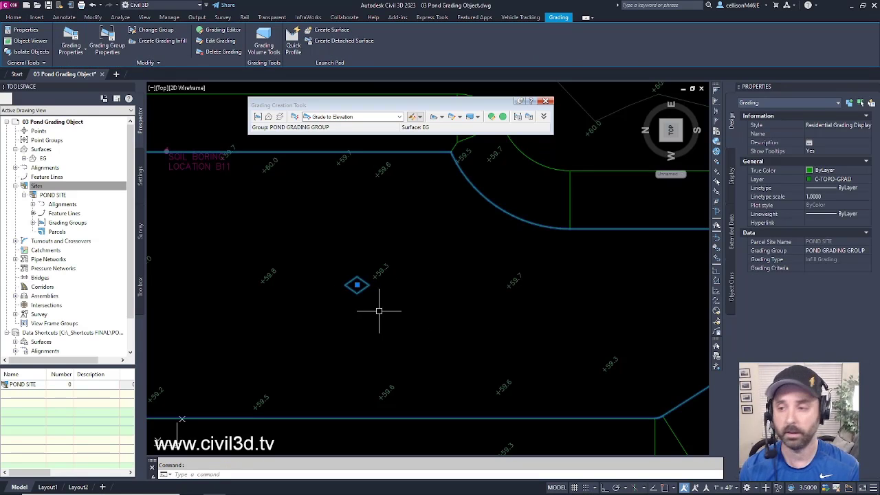
pyautogui.scroll(-4, 378, 310)
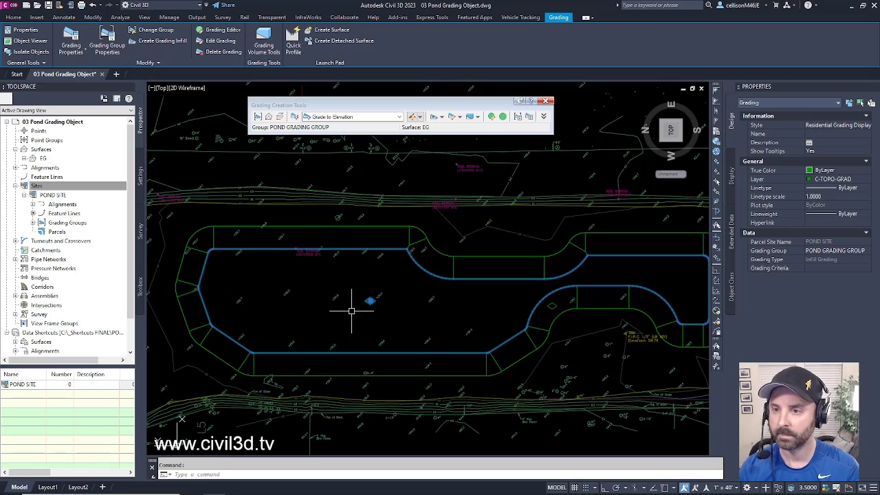
pyautogui.moveTo(399, 311); pyautogui.dragTo(376, 307, button='middle')
pyautogui.press('Escape')
pyautogui.scroll(5, 543, 336)
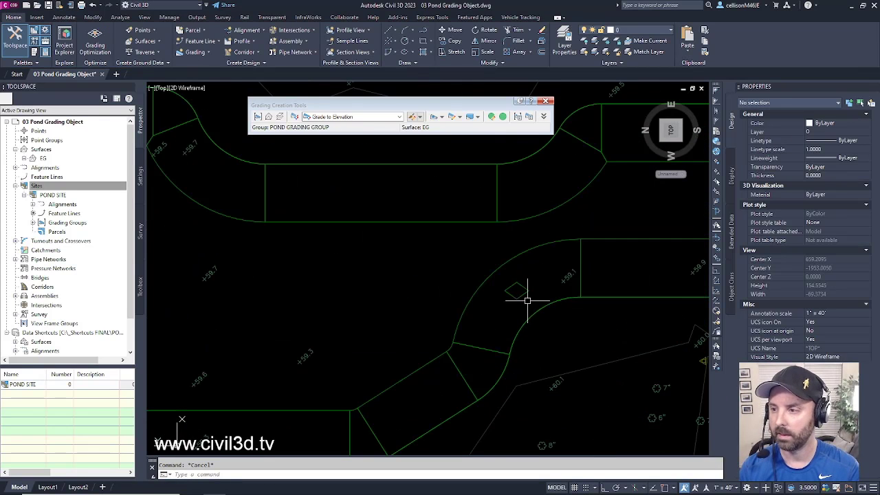
pyautogui.click(522, 295)
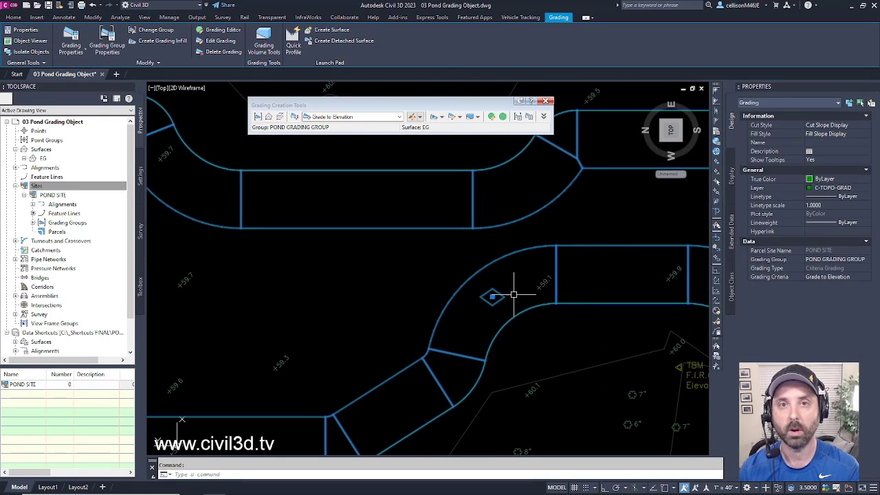
pyautogui.press('Escape')
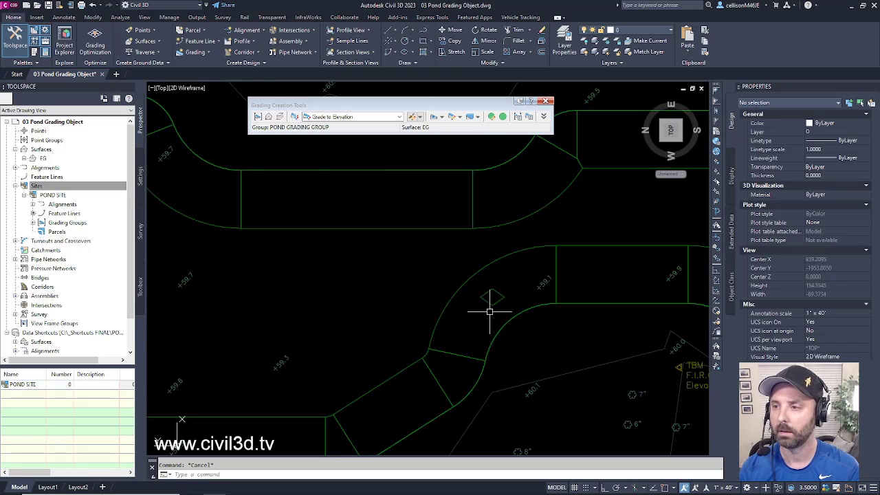
pyautogui.scroll(-5, 488, 309)
pyautogui.moveTo(446, 314); pyautogui.dragTo(448, 323, button='middle')
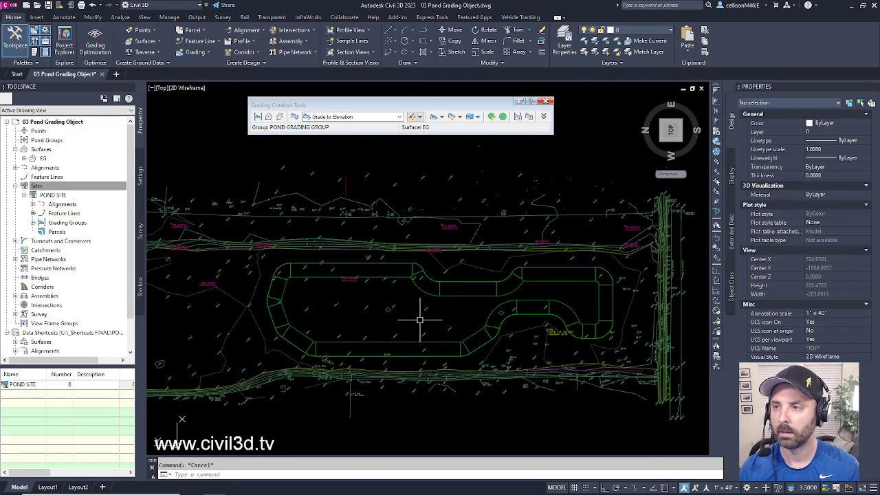
pyautogui.scroll(3, 420, 316)
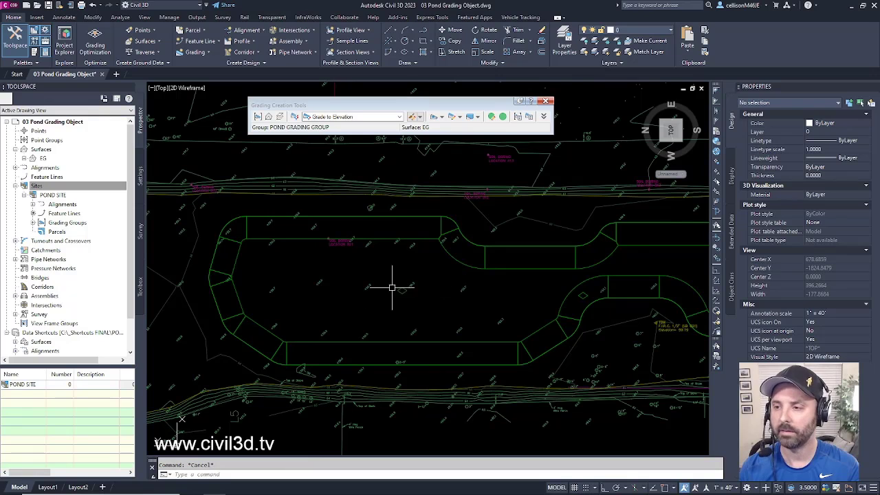
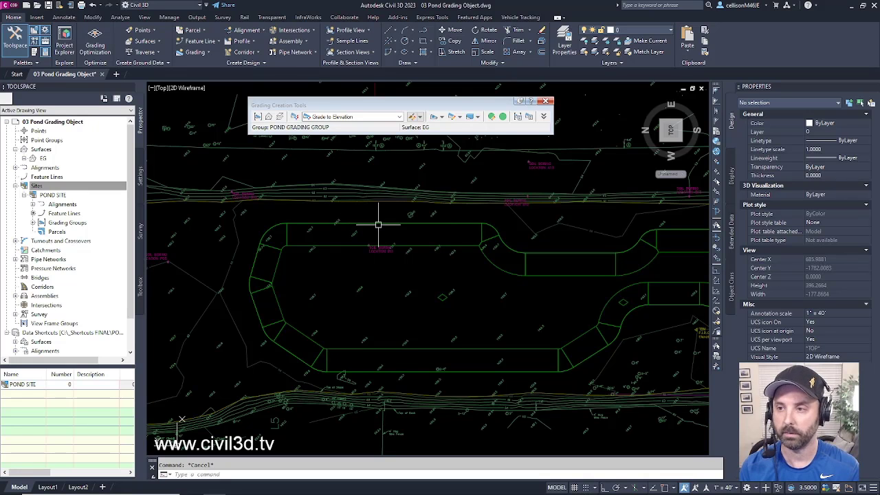
# Close the grading tools and offset the pond's outer feature line 5 feet outward with an elevation difference of 0.00.
pyautogui.click(547, 101)
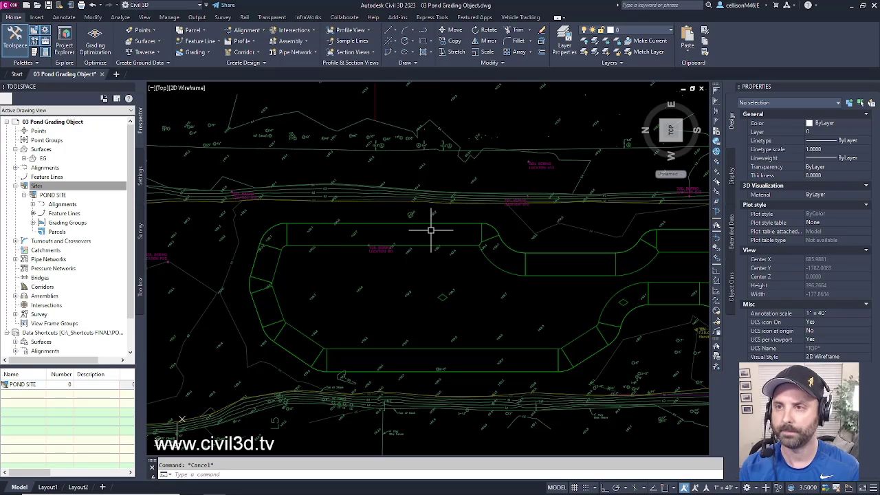
pyautogui.click(386, 223)
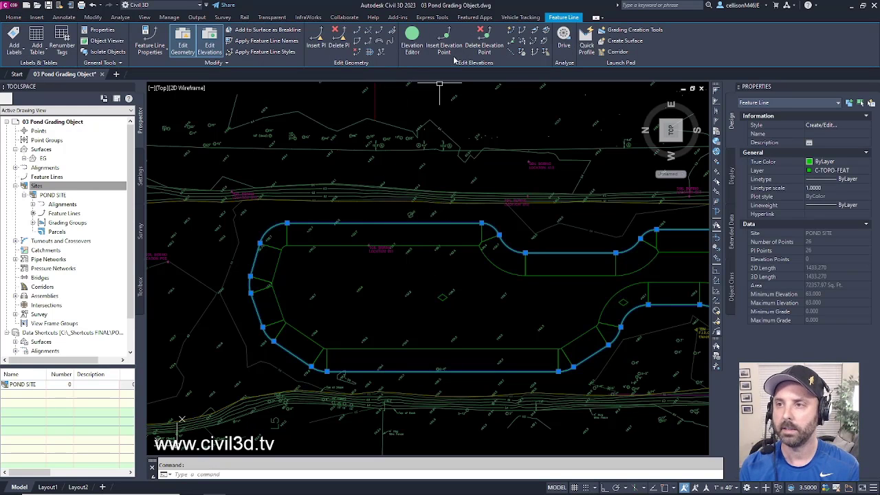
pyautogui.click(370, 53)
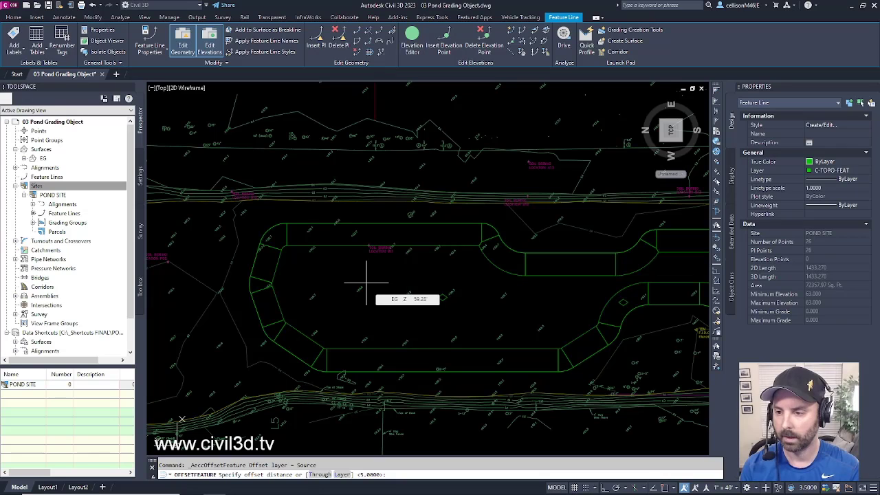
pyautogui.write('5')
pyautogui.press('Return')
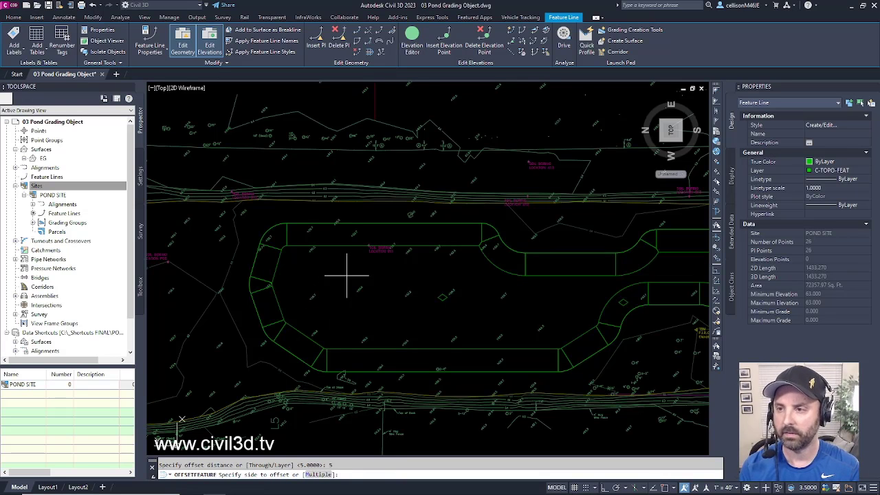
pyautogui.click(359, 184)
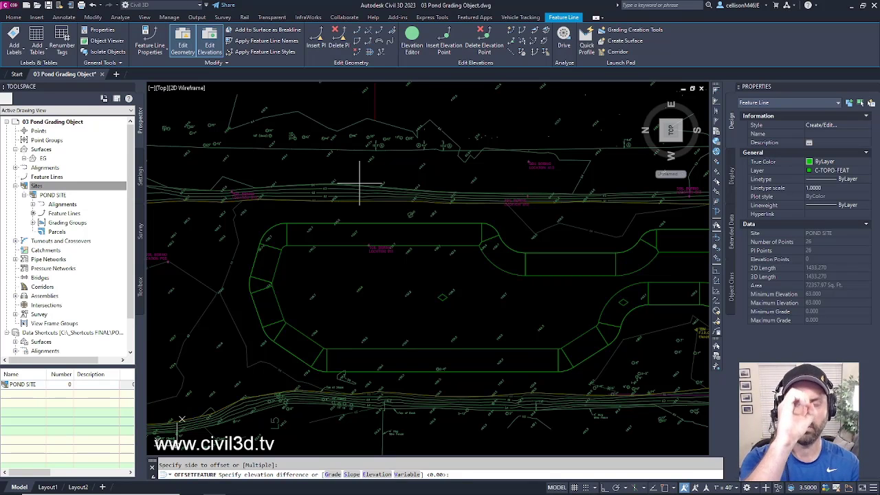
pyautogui.press('Return')
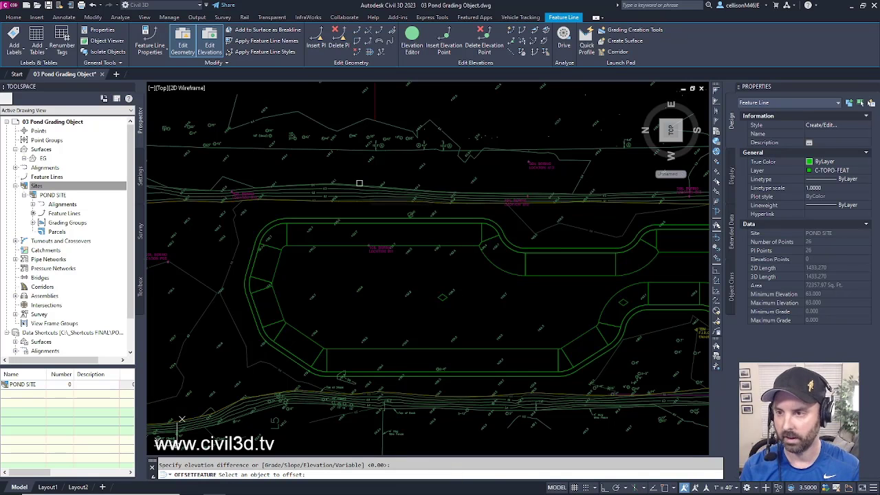
pyautogui.press('Return')
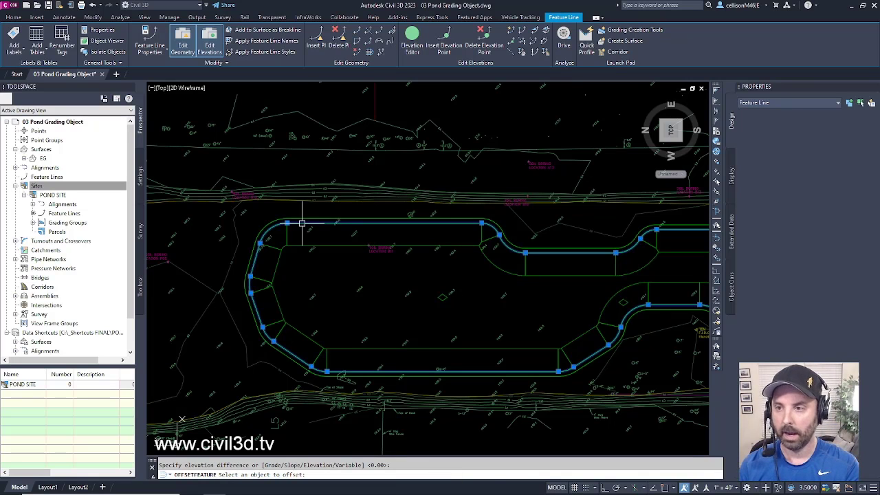
# Examine the original pond feature line, the offset line around it and the extent of the side slope grading.
pyautogui.click(303, 223)
pyautogui.moveTo(305, 239); pyautogui.dragTo(314, 239, button='middle')
pyautogui.press('Escape')
pyautogui.scroll(2, 311, 232)
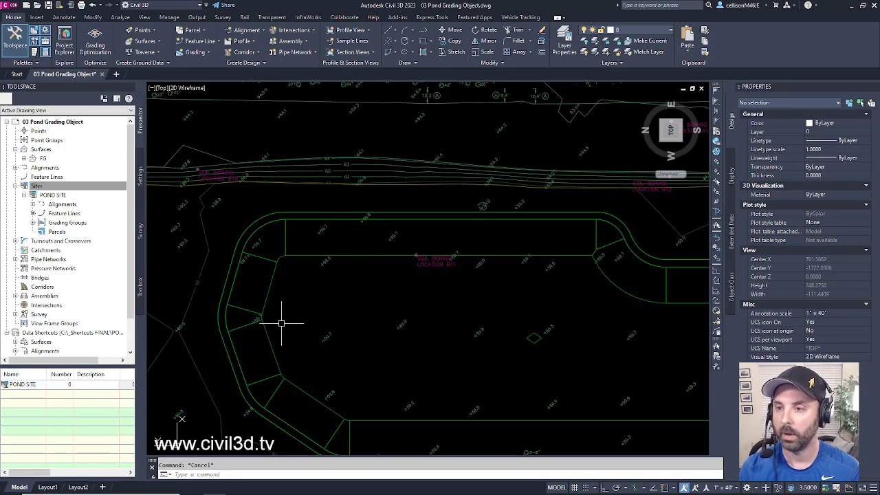
pyautogui.moveTo(458, 346); pyautogui.dragTo(424, 335, button='middle')
pyautogui.scroll(-4, 425, 335)
pyautogui.scroll(4, 564, 340)
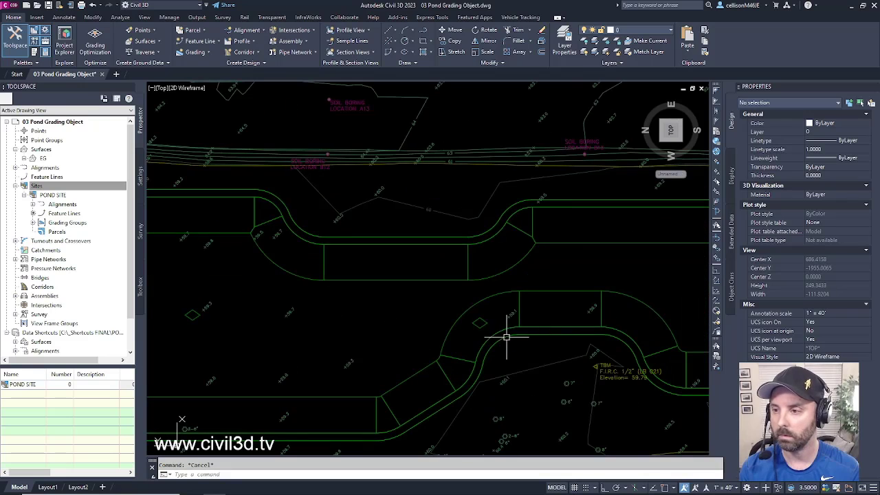
pyautogui.click(486, 321)
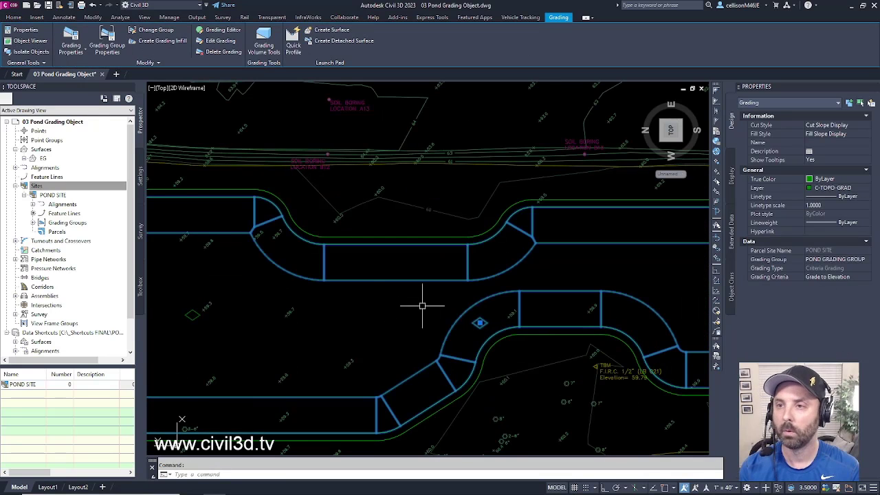
pyautogui.moveTo(359, 307); pyautogui.dragTo(476, 289, button='middle')
pyautogui.scroll(-3, 476, 289)
pyautogui.moveTo(348, 266); pyautogui.dragTo(392, 293, button='middle')
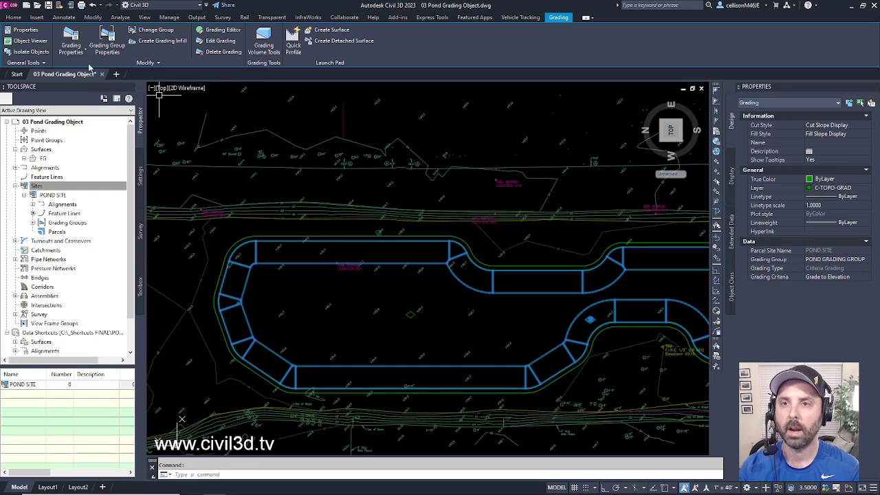
# Reopen the Grading Creation Tools and create an infill in the strip between the original pond feature line and its outward offset.
pyautogui.click(15, 17)
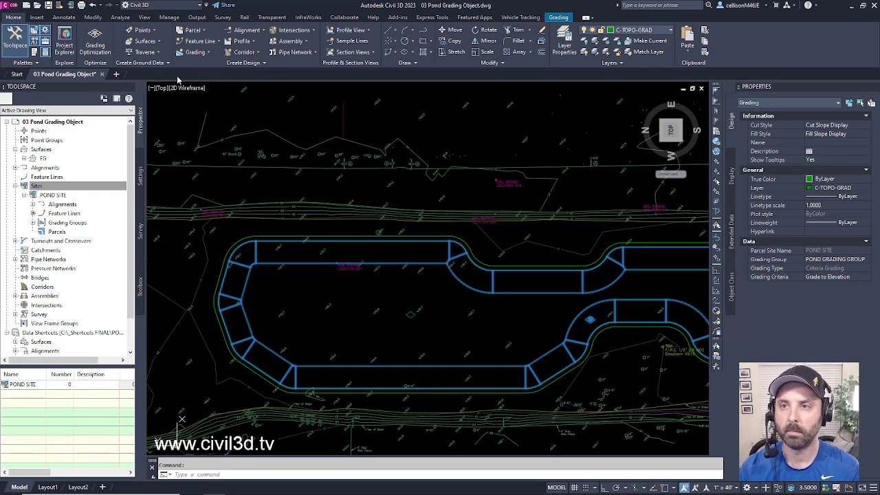
pyautogui.click(209, 54)
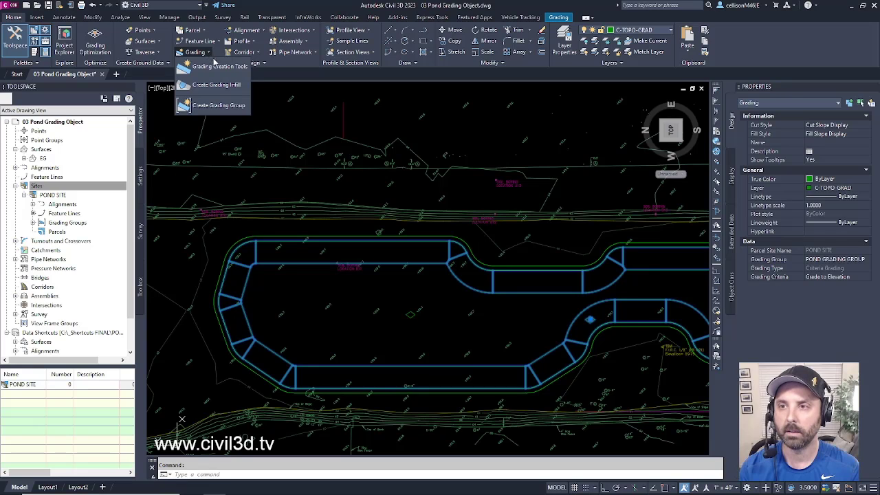
pyautogui.click(219, 73)
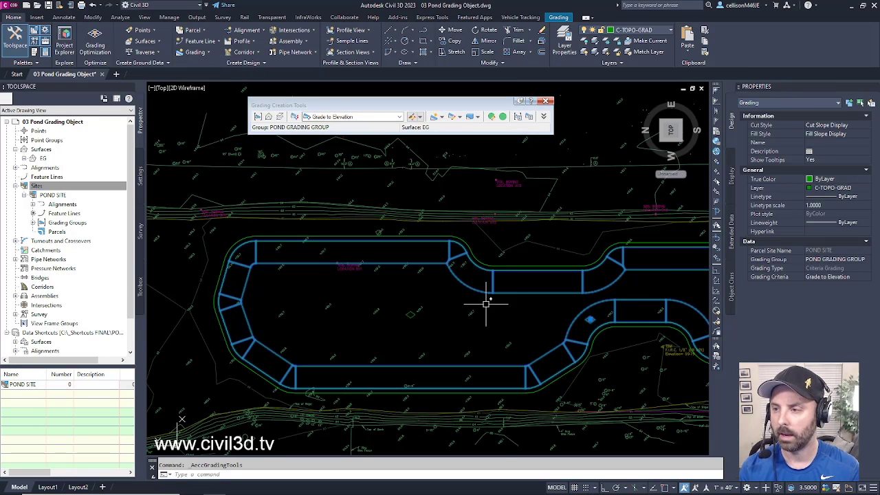
pyautogui.press('Escape')
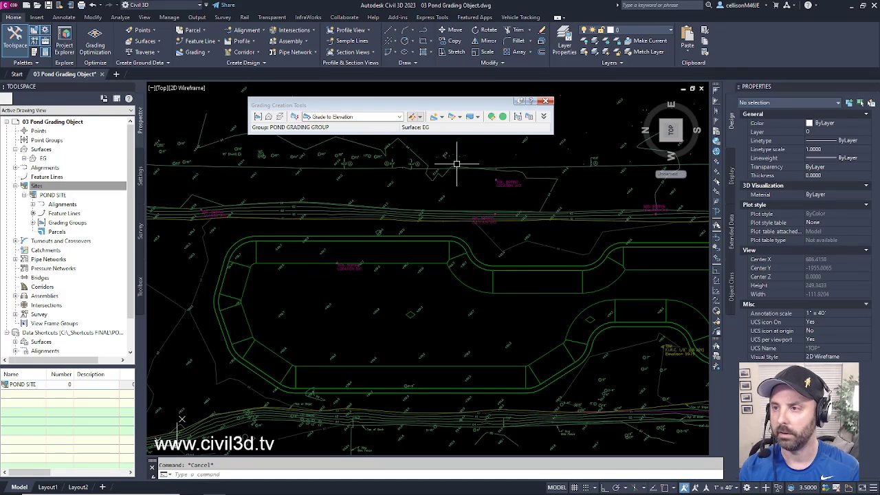
pyautogui.click(443, 118)
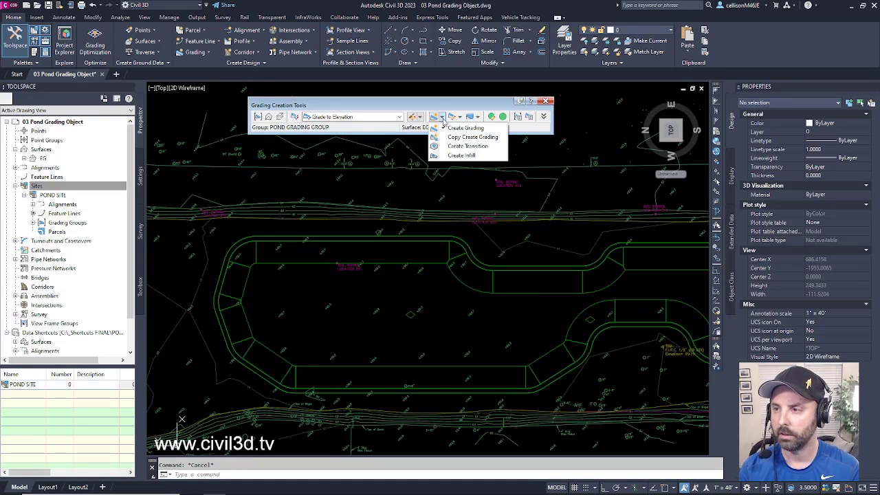
pyautogui.click(471, 155)
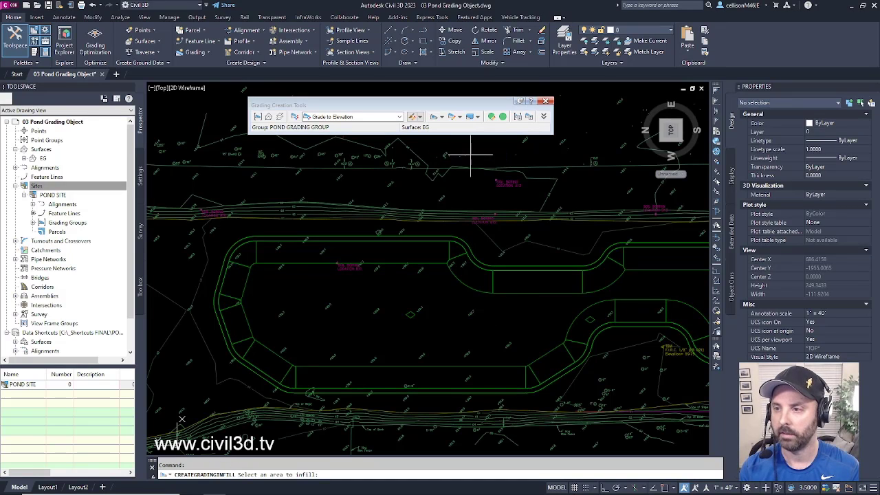
pyautogui.click(353, 239)
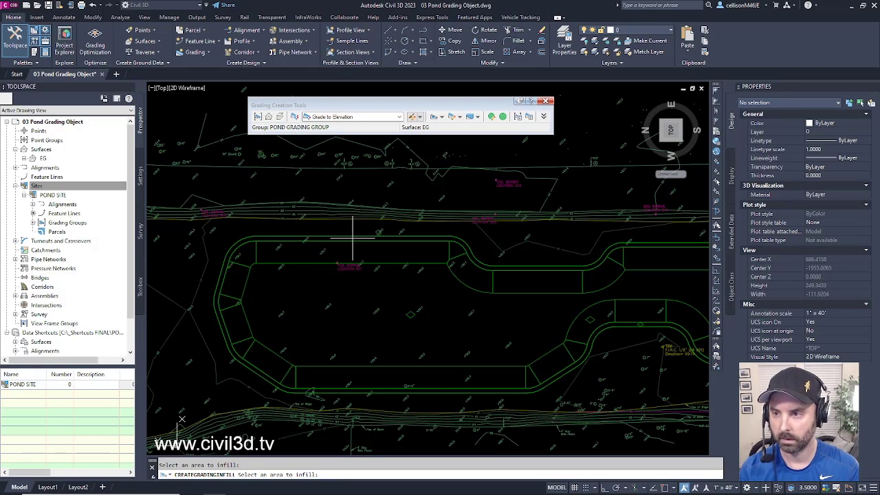
pyautogui.press('Return')
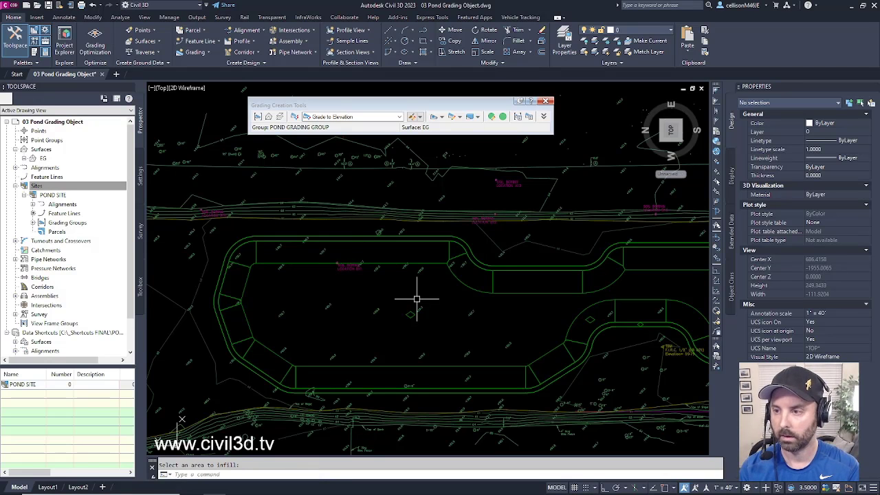
# Select the infill in the strip around the pond and check its extent along the whole perimeter.
pyautogui.moveTo(452, 307); pyautogui.dragTo(426, 310, button='middle')
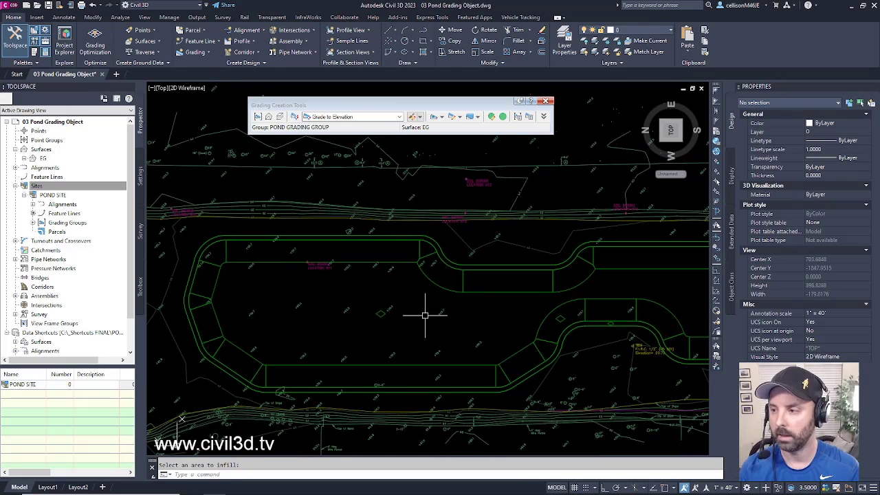
pyautogui.scroll(5, 568, 336)
pyautogui.click(582, 304)
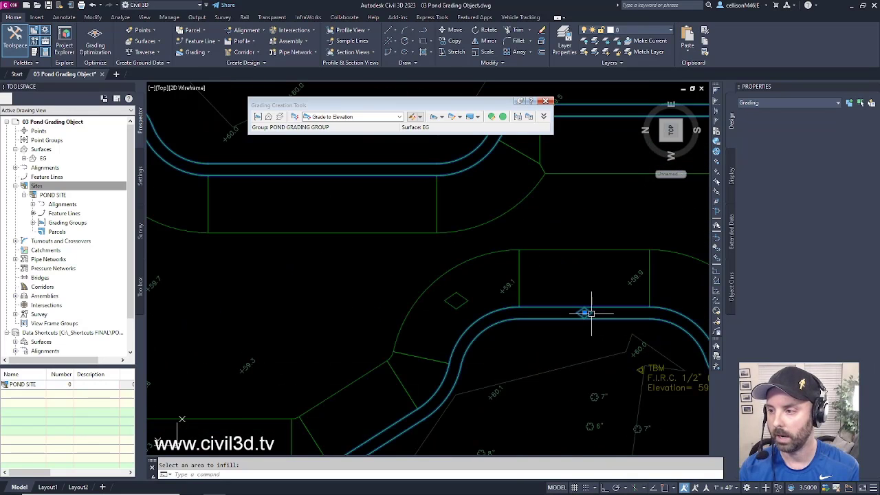
pyautogui.moveTo(582, 305)
pyautogui.mouseDown(button='middle')
pyautogui.moveTo(557, 330)
pyautogui.moveTo(475, 363)
pyautogui.mouseUp(button='middle')
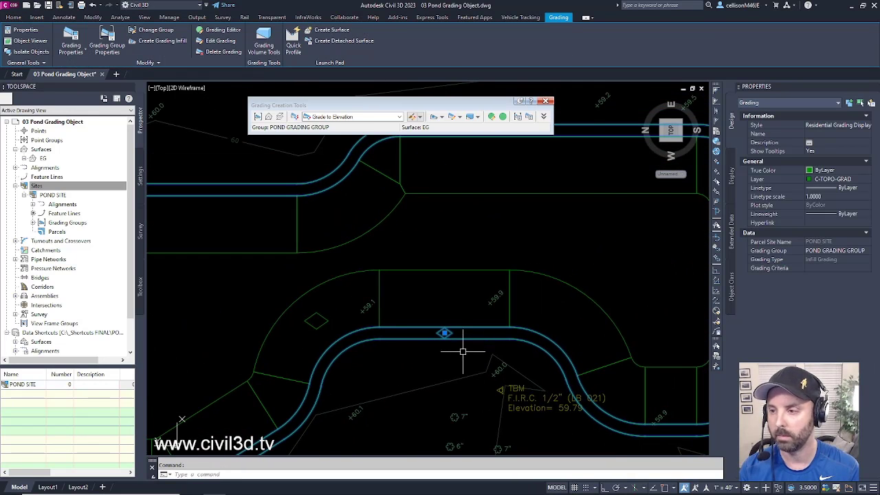
pyautogui.scroll(-6, 467, 354)
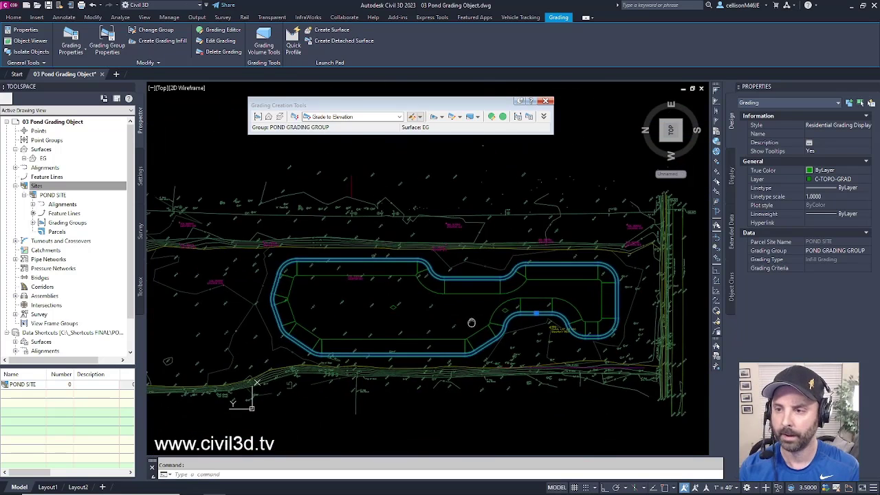
pyautogui.scroll(3, 355, 300)
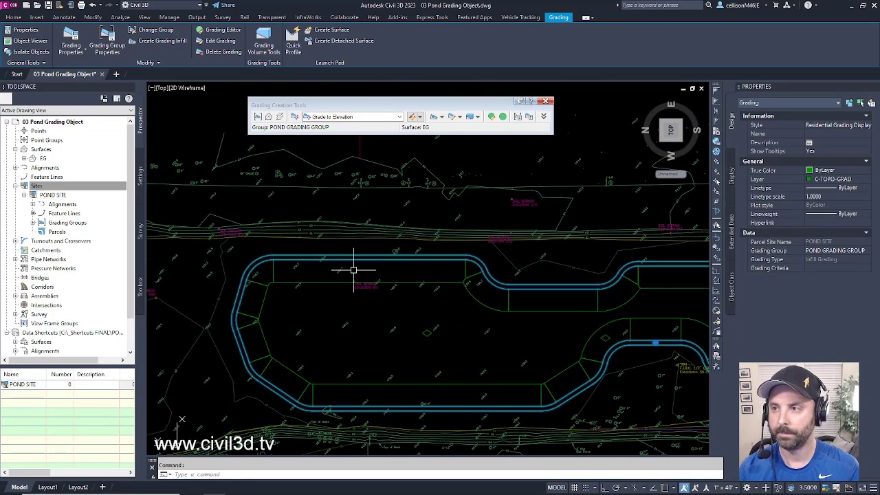
pyautogui.press('Escape')
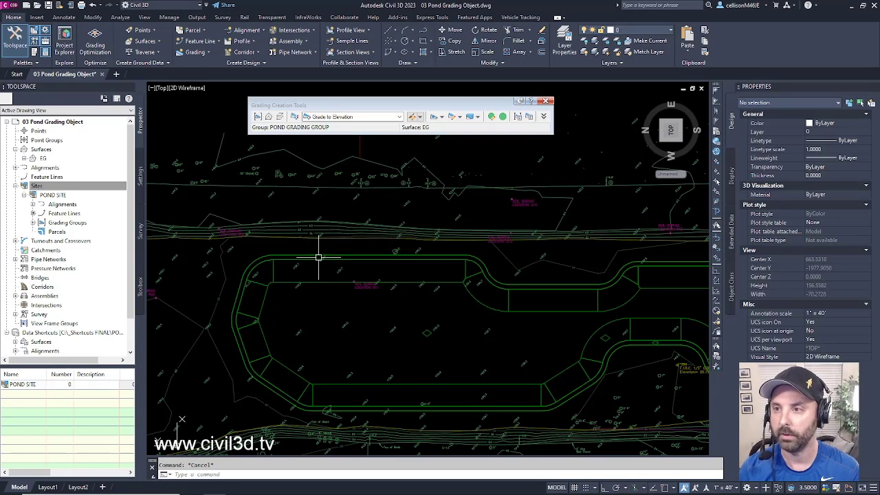
# Start a Grade to Surface grading from the outer offset feature line toward the outside of the pond, applied to its entire length.
pyautogui.click(400, 117)
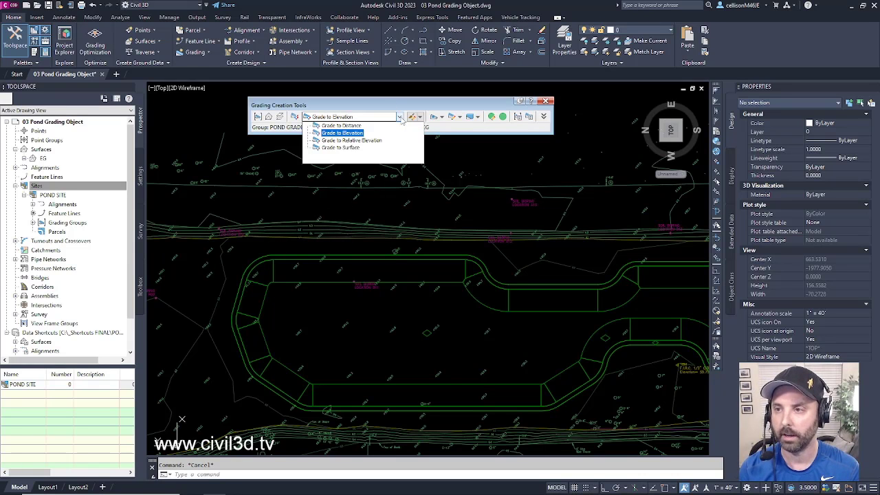
pyautogui.click(353, 149)
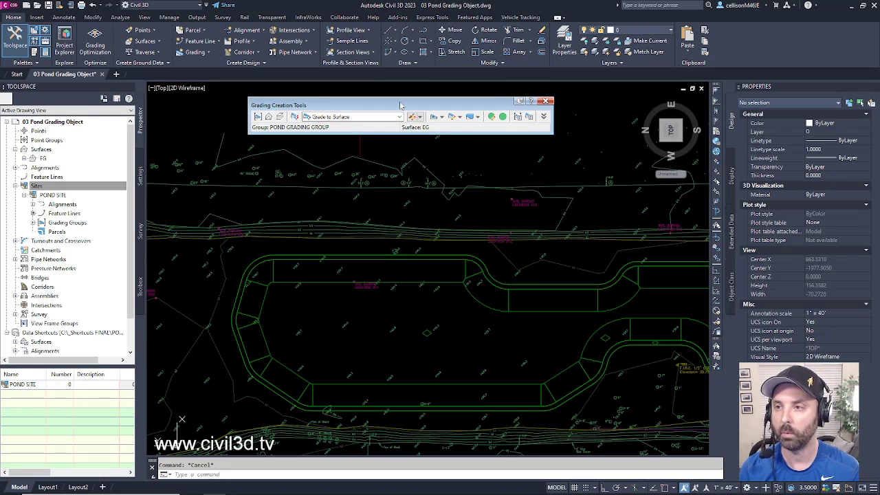
pyautogui.click(443, 118)
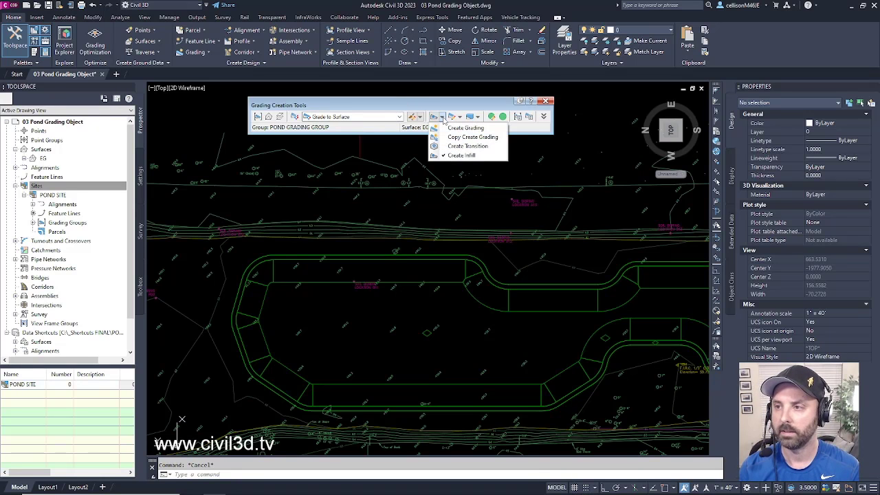
pyautogui.click(463, 128)
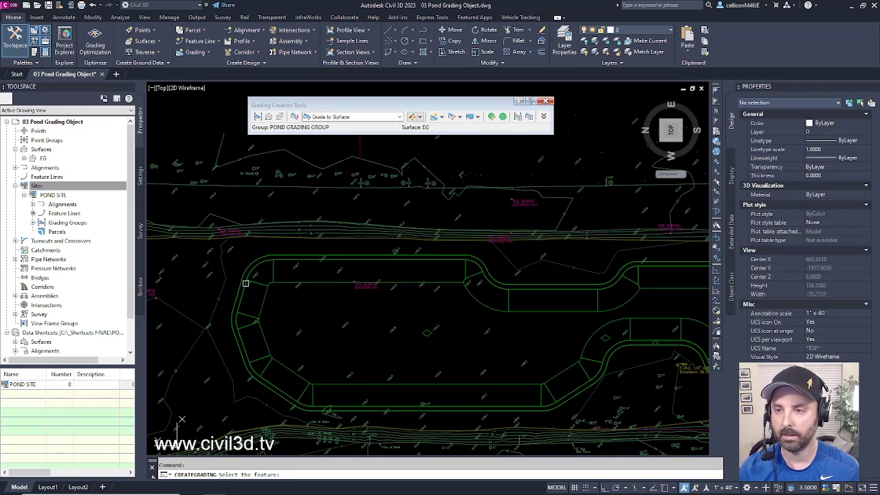
pyautogui.click(239, 284)
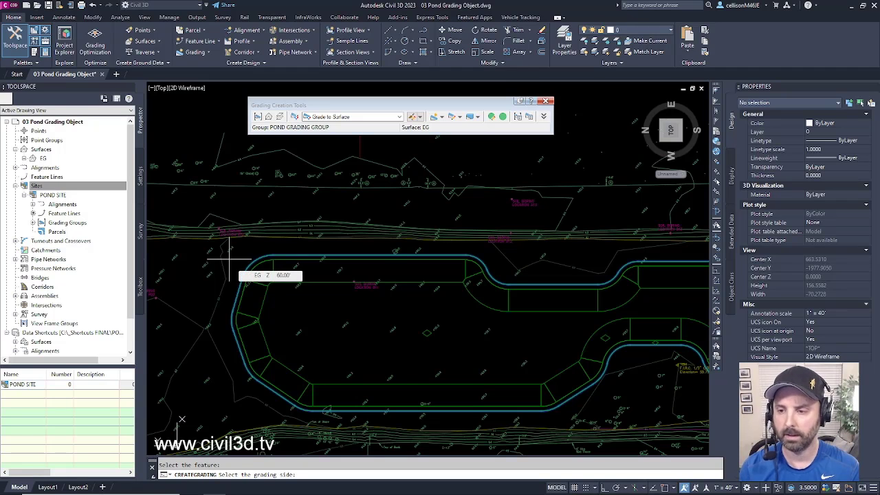
pyautogui.click(204, 249)
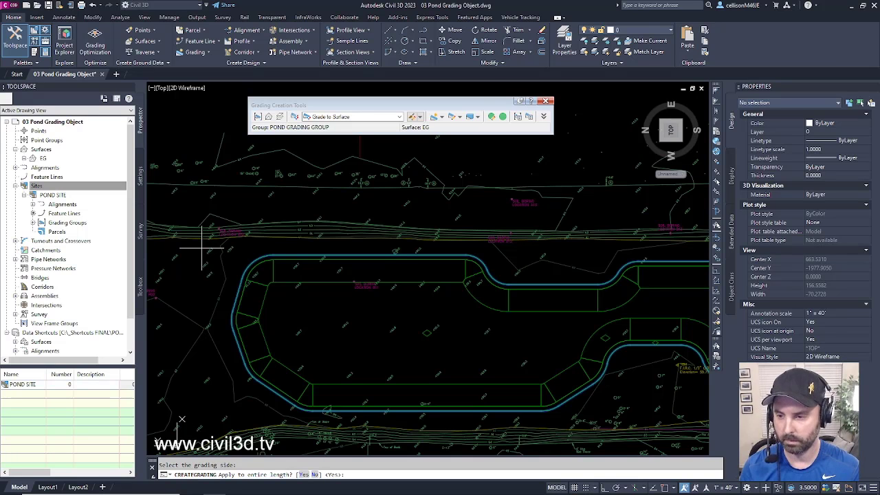
pyautogui.press('Return')
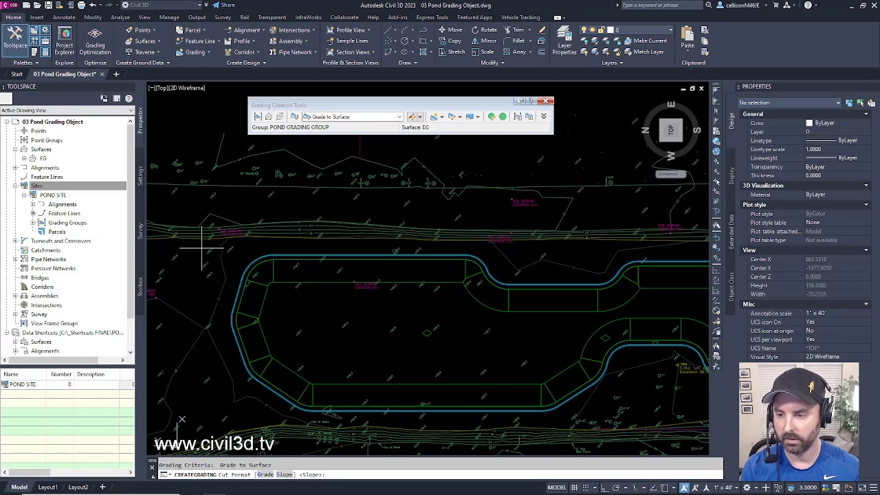
# Complete the outward grading to the EG surface with slope format and 4:1 for both cut and fill.
pyautogui.press('Return')
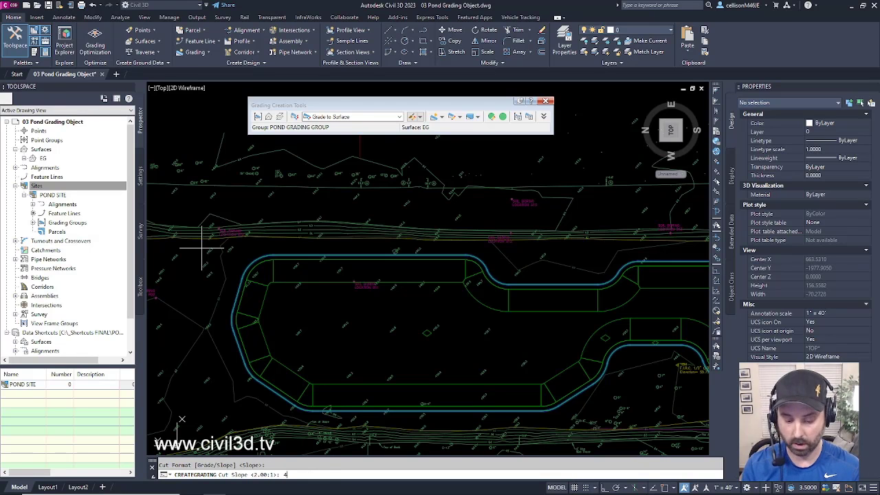
pyautogui.write('4:1')
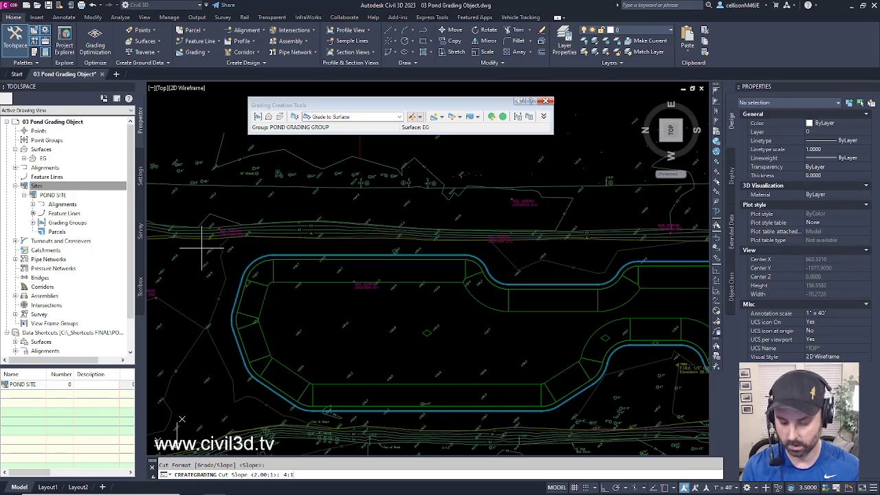
pyautogui.press('Return')
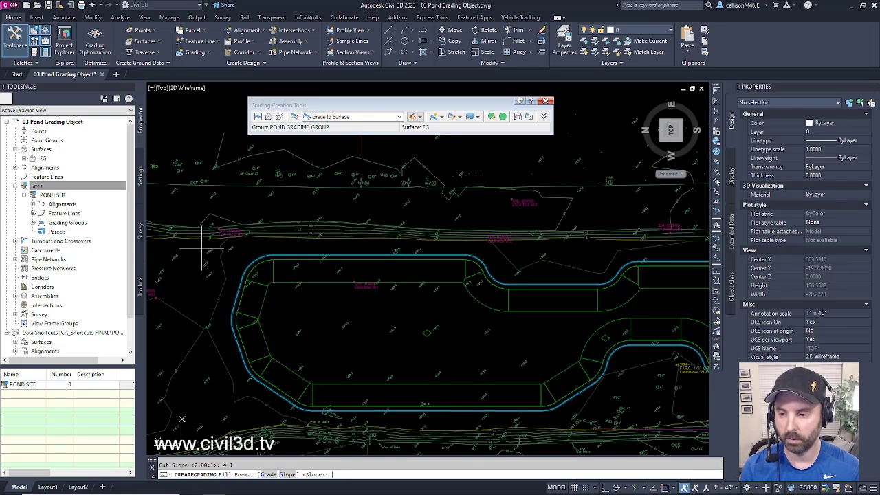
pyautogui.press('Return')
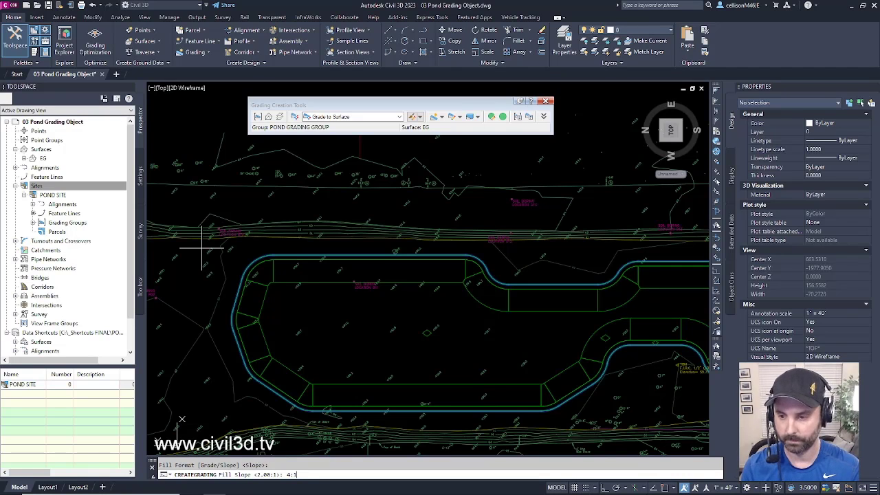
pyautogui.write('4:1')
pyautogui.press('Return')
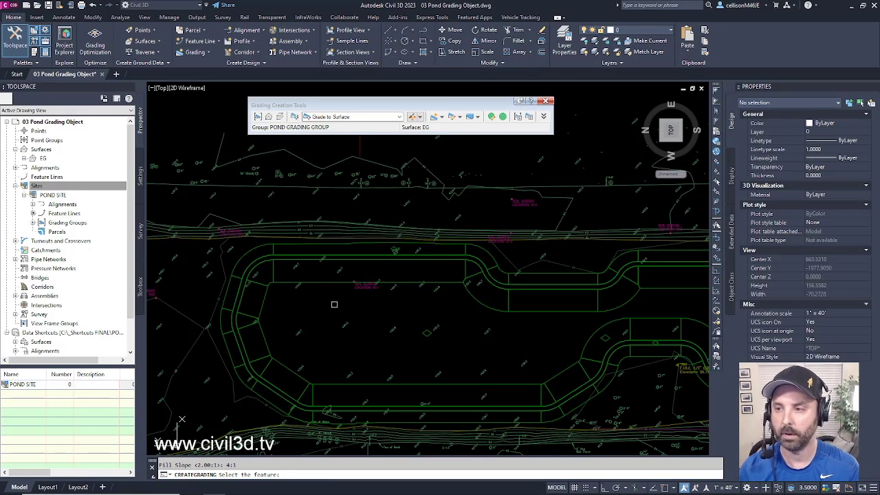
pyautogui.press('Escape')
# Turn on automatic surface creation for POND GRADING GROUP, creating a TIN surface with the Contours 1' and 5' (Design) style.
pyautogui.scroll(-4, 361, 300)
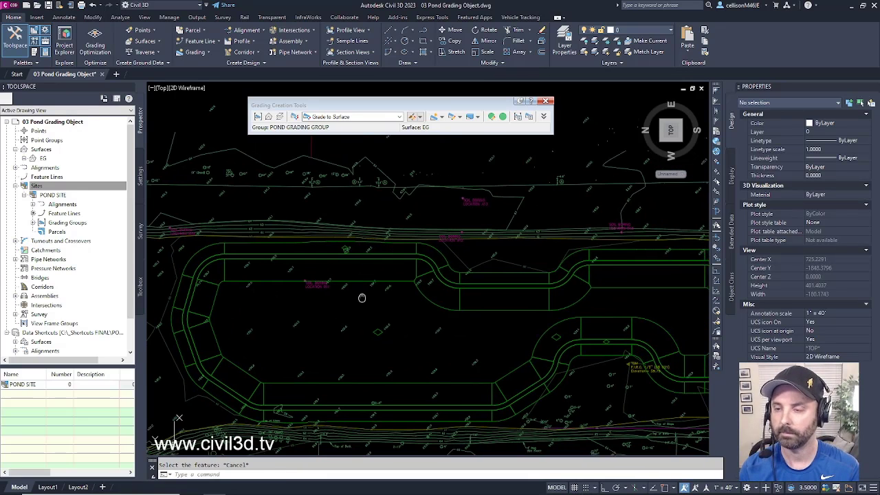
pyautogui.scroll(4, 364, 296)
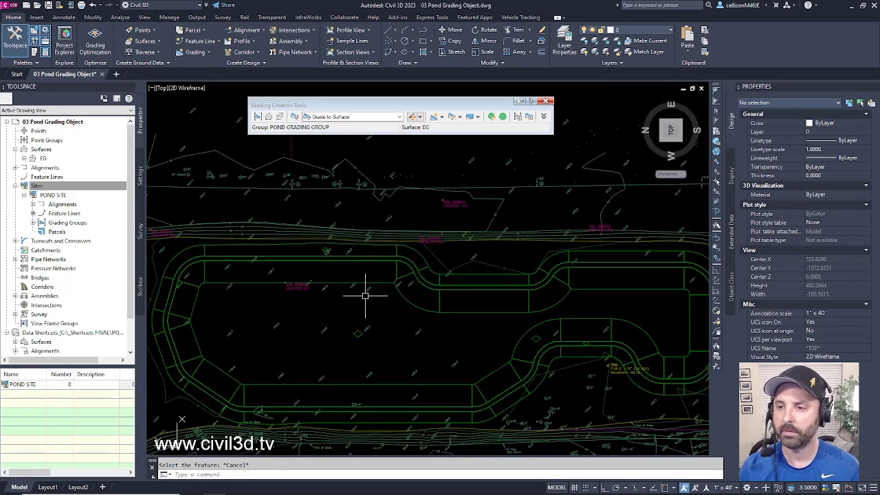
pyautogui.moveTo(359, 314); pyautogui.dragTo(362, 295, button='middle')
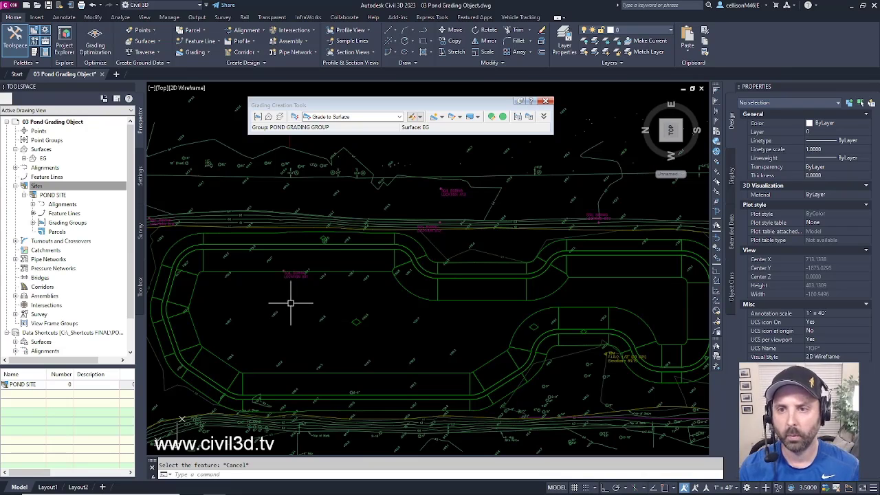
pyautogui.click(36, 185)
pyautogui.click(32, 222)
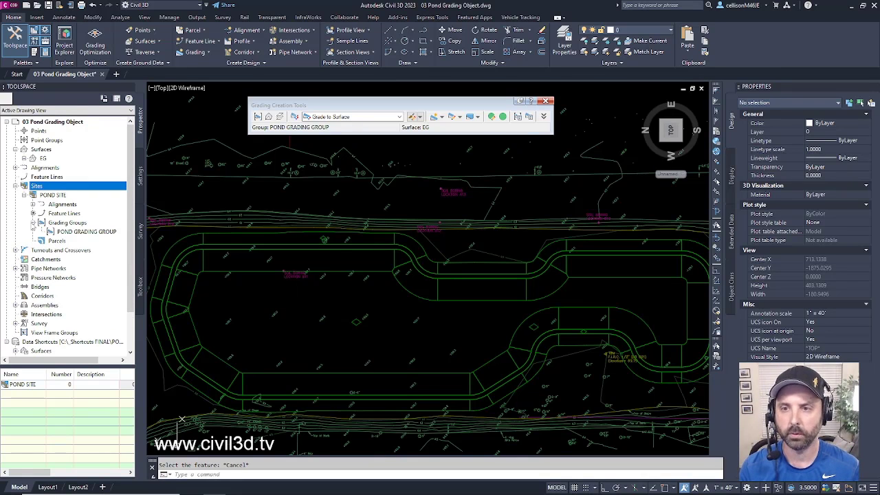
pyautogui.click(101, 232)
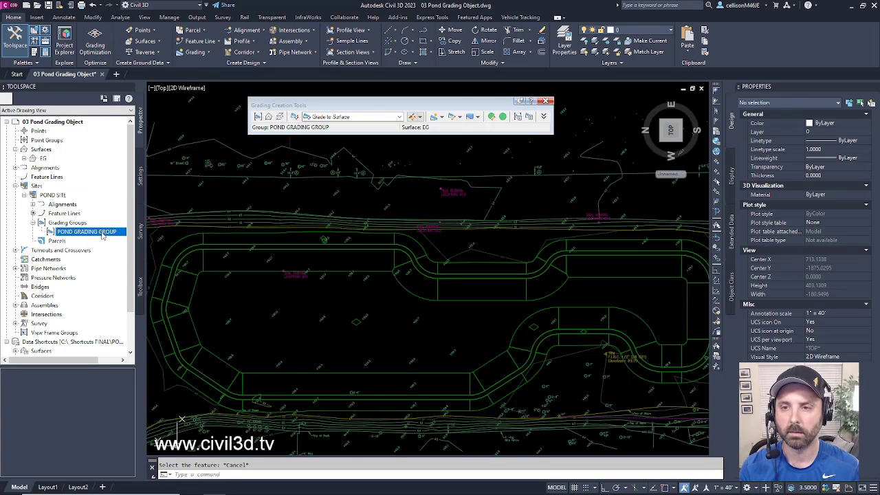
pyautogui.rightClick(102, 236)
pyautogui.click(116, 238)
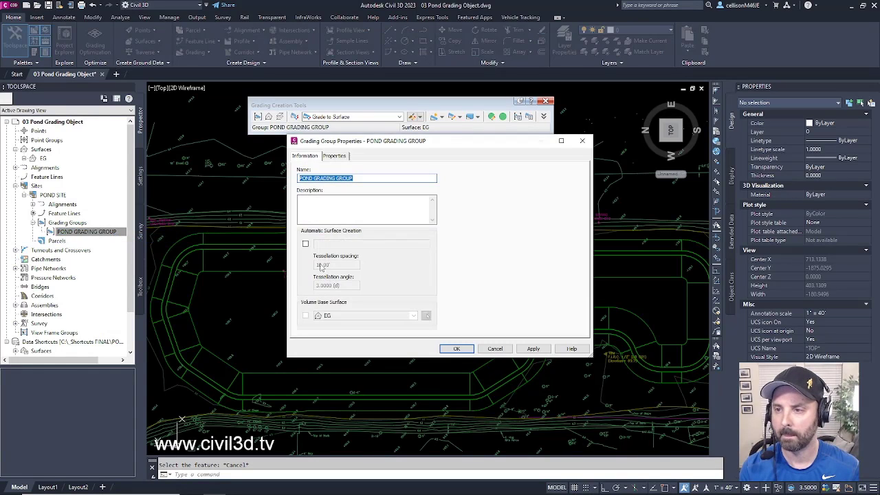
pyautogui.click(306, 243)
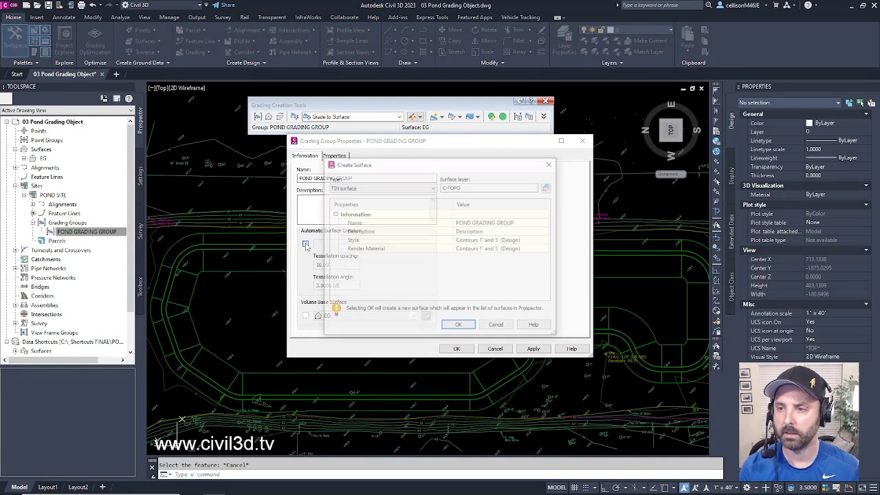
pyautogui.moveTo(389, 166); pyautogui.dragTo(541, 230)
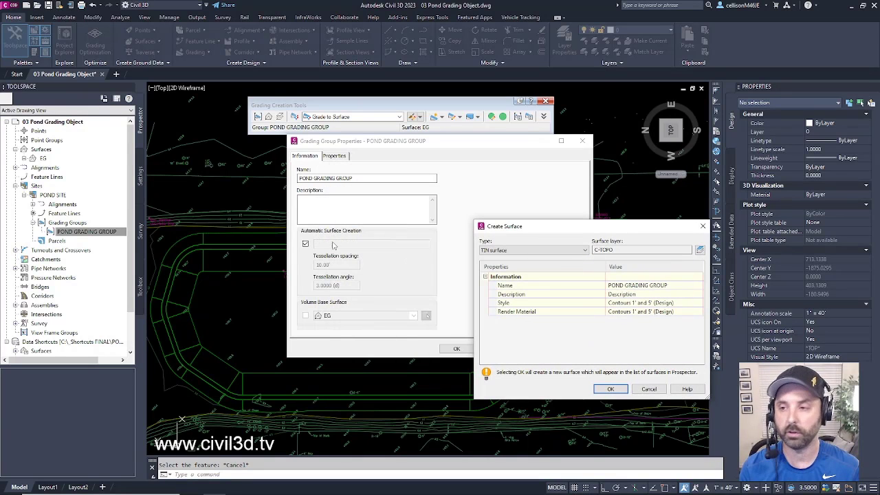
pyautogui.moveTo(553, 228); pyautogui.dragTo(453, 190)
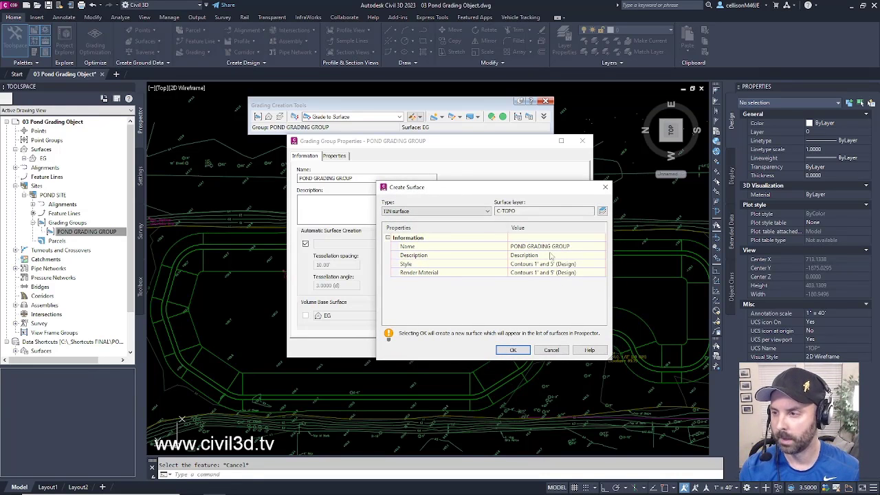
pyautogui.click(513, 349)
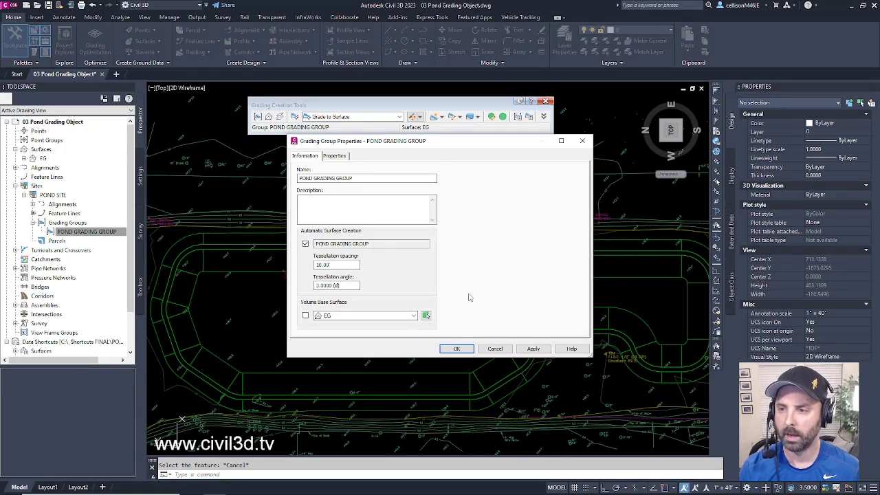
pyautogui.click(462, 349)
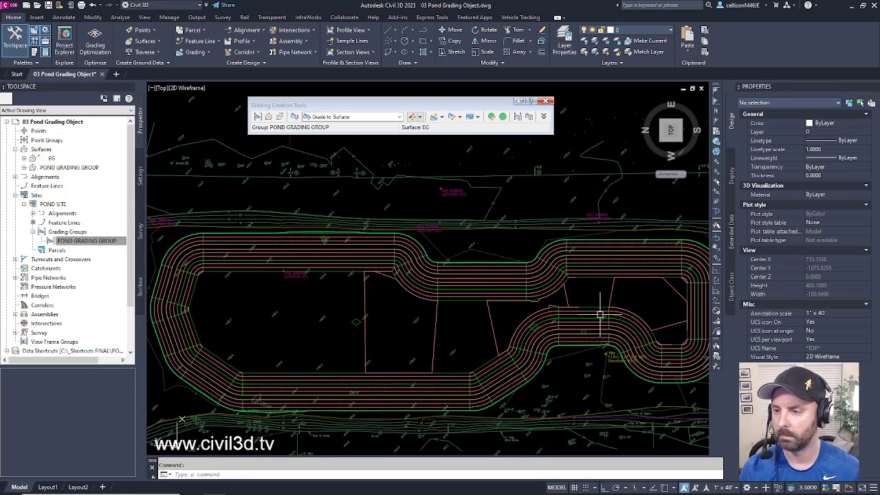
# Examine the new surface's contours across the pond bottom and the extent of the inner side slope grading.
pyautogui.moveTo(582, 387); pyautogui.dragTo(572, 385, button='middle')
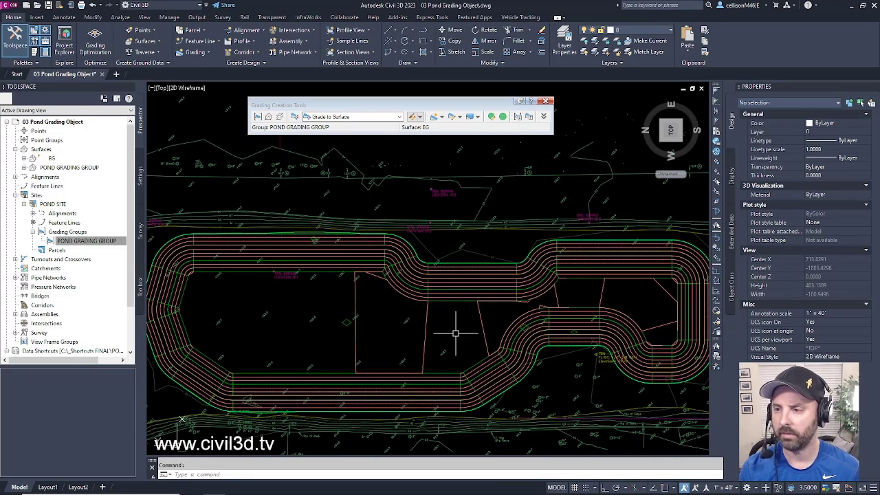
pyautogui.moveTo(444, 337); pyautogui.dragTo(450, 334, button='middle')
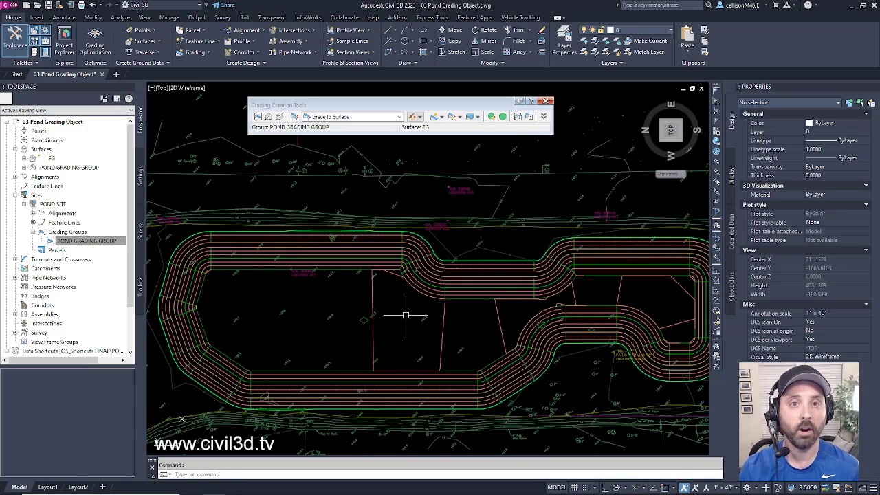
pyautogui.moveTo(406, 315)
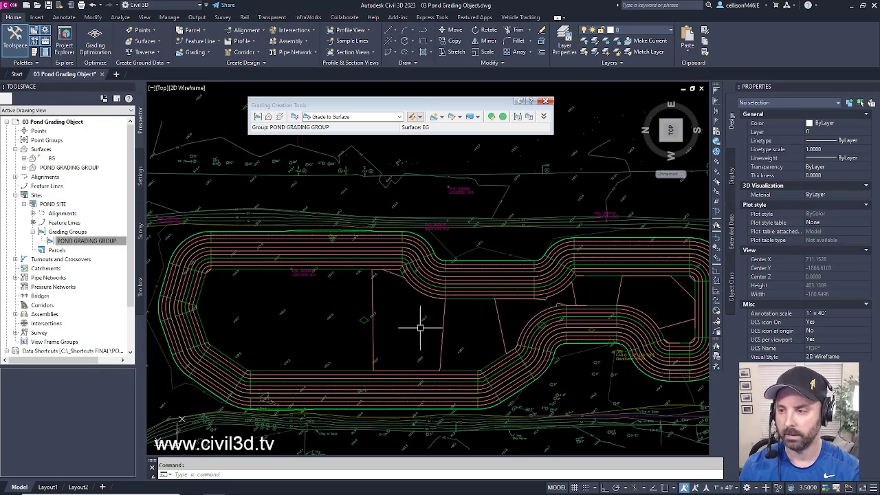
pyautogui.scroll(5, 530, 323)
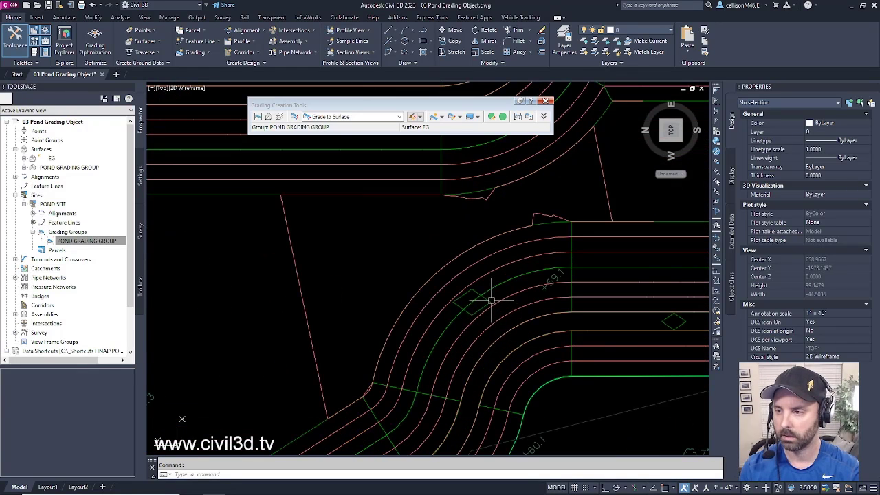
pyautogui.click(490, 299)
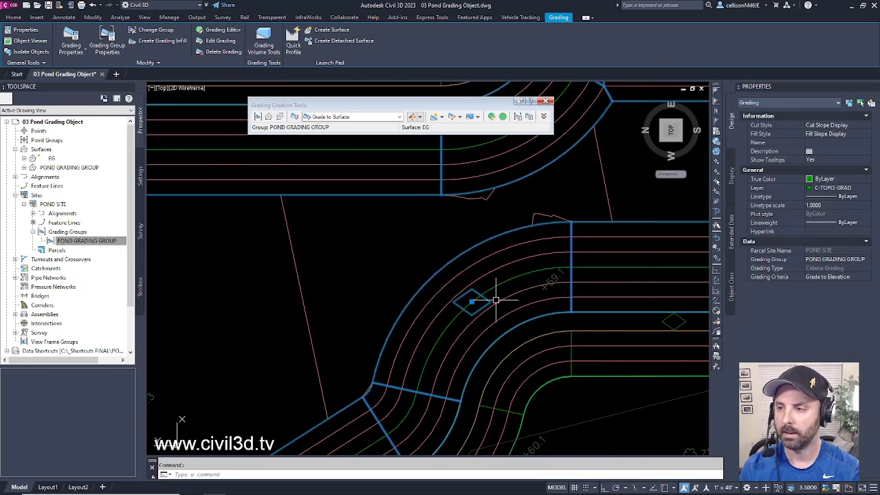
pyautogui.scroll(-5, 454, 309)
pyautogui.moveTo(453, 309); pyautogui.dragTo(513, 316, button='middle')
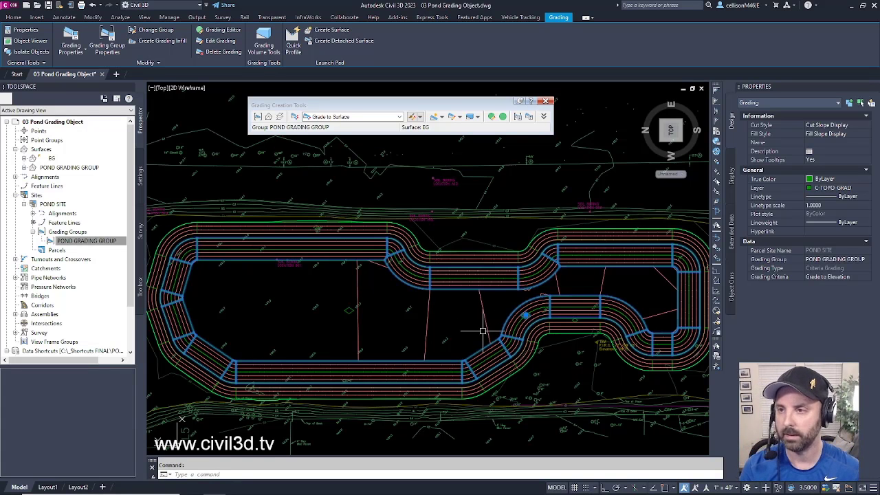
pyautogui.scroll(4, 525, 309)
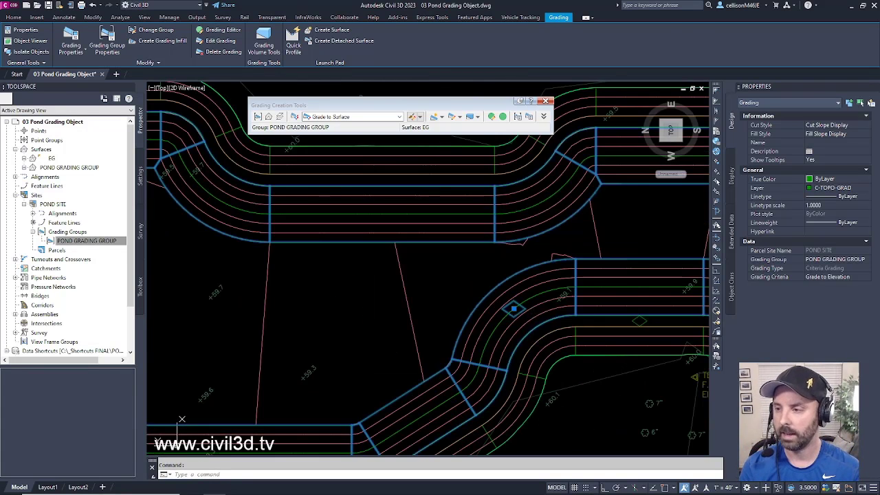
pyautogui.press('Escape')
# Edit the inner side slope grading to a target elevation of 56.999, keeping the 4:1 cut and fill slopes.
pyautogui.scroll(2, 524, 307)
pyautogui.click(523, 307)
pyautogui.scroll(-8, 517, 309)
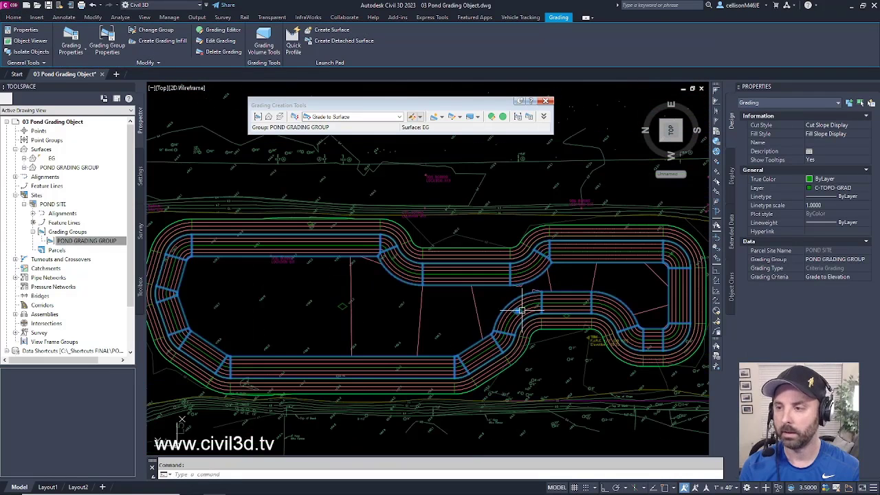
pyautogui.click(219, 43)
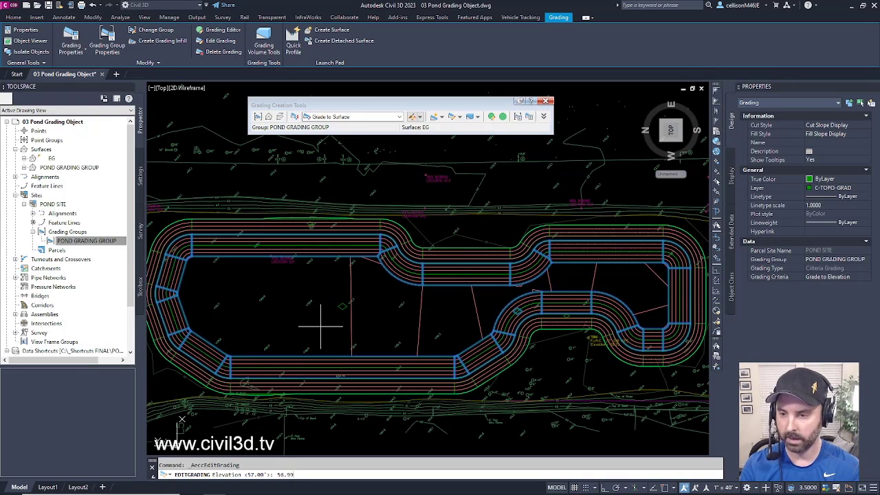
pyautogui.press('Return')
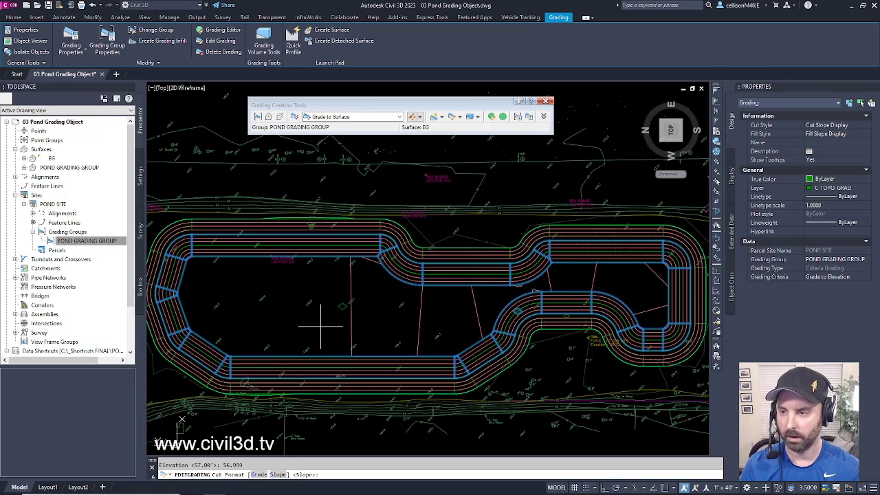
pyautogui.press('Return')
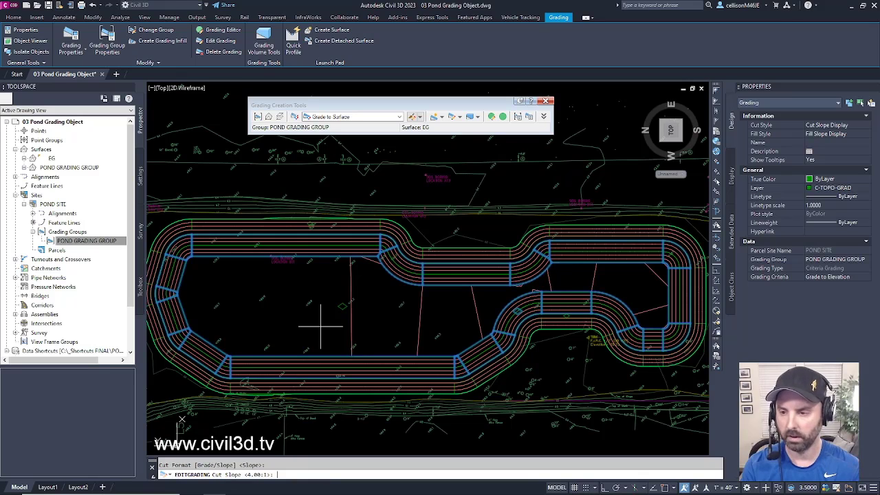
pyautogui.press('Return')
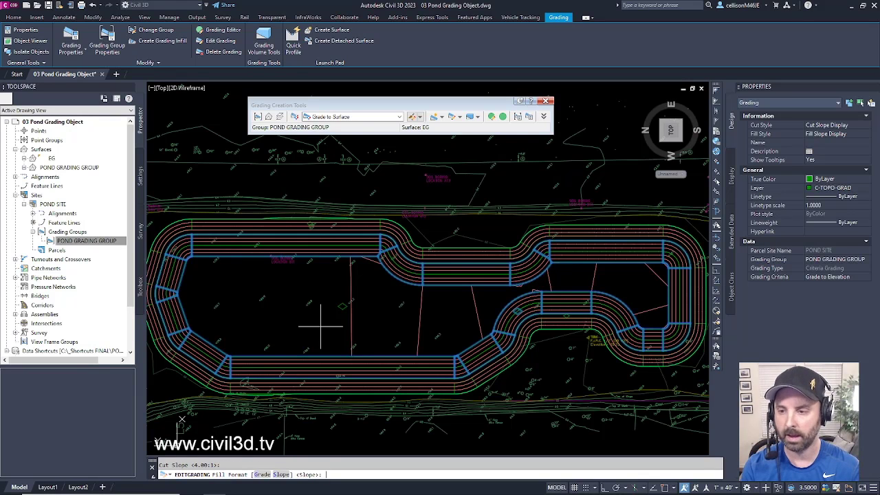
pyautogui.press('Return')
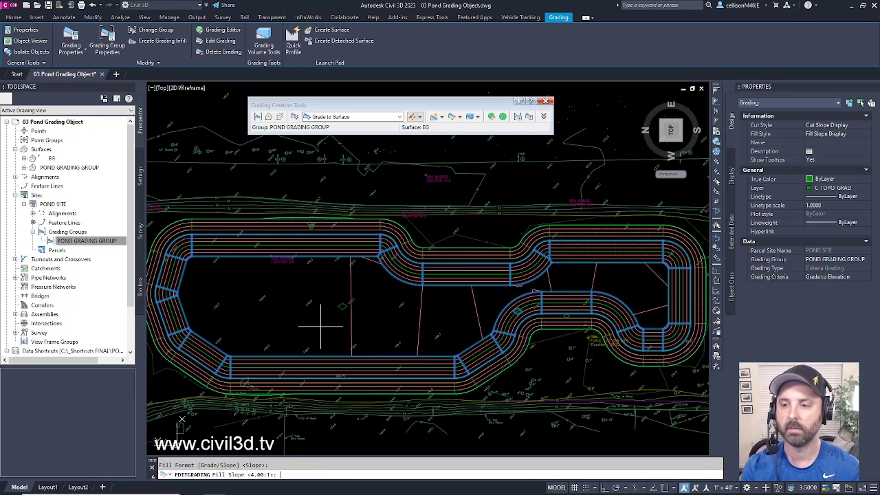
pyautogui.press('Return')
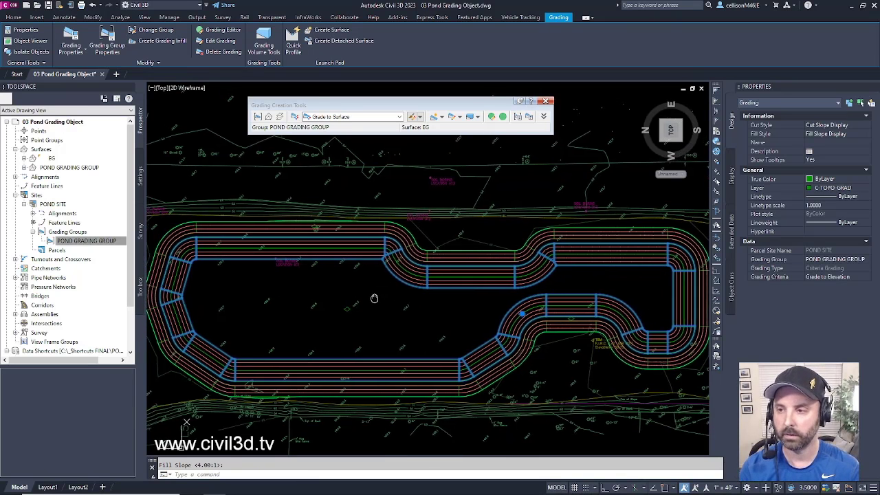
pyautogui.press('Escape')
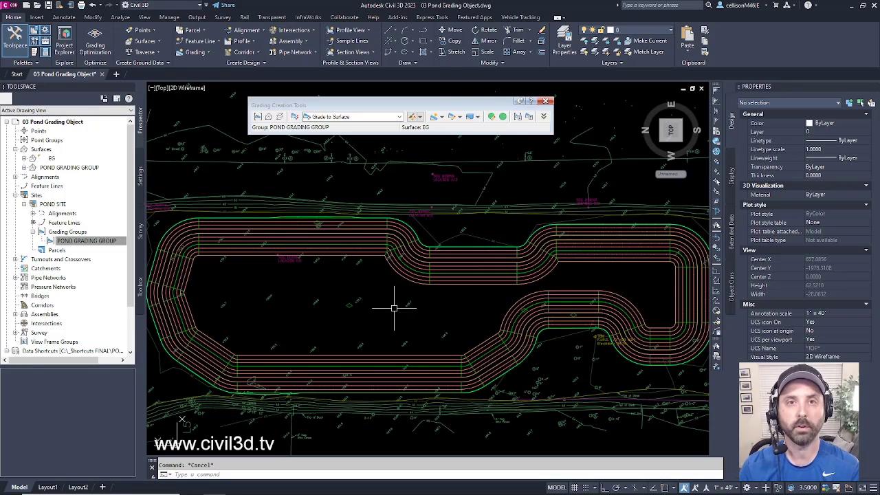